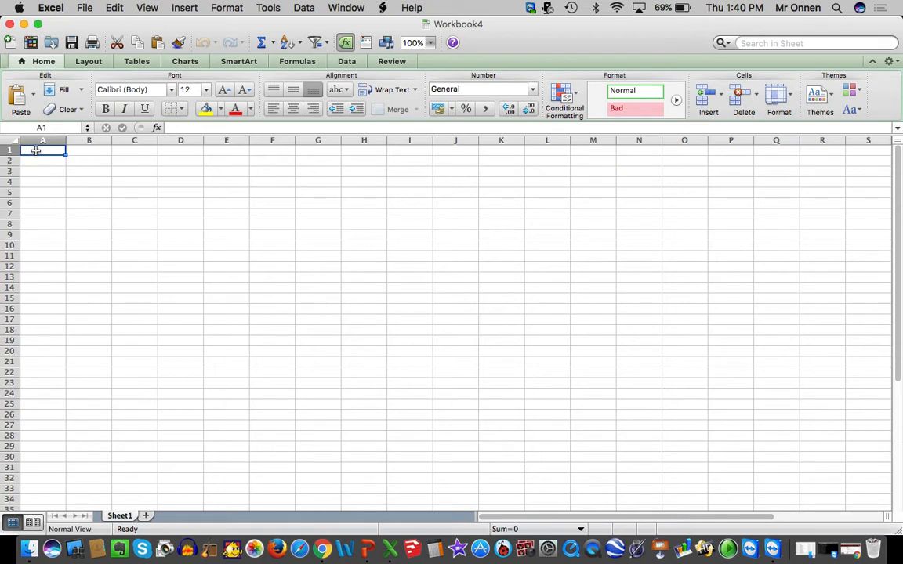
Enter the headers Time, Minute and Monday in cells A1 to C1
{"action": "type", "text": "Time"}
{"action": "key", "text": "Tab"}
{"action": "type", "text": "Min"}
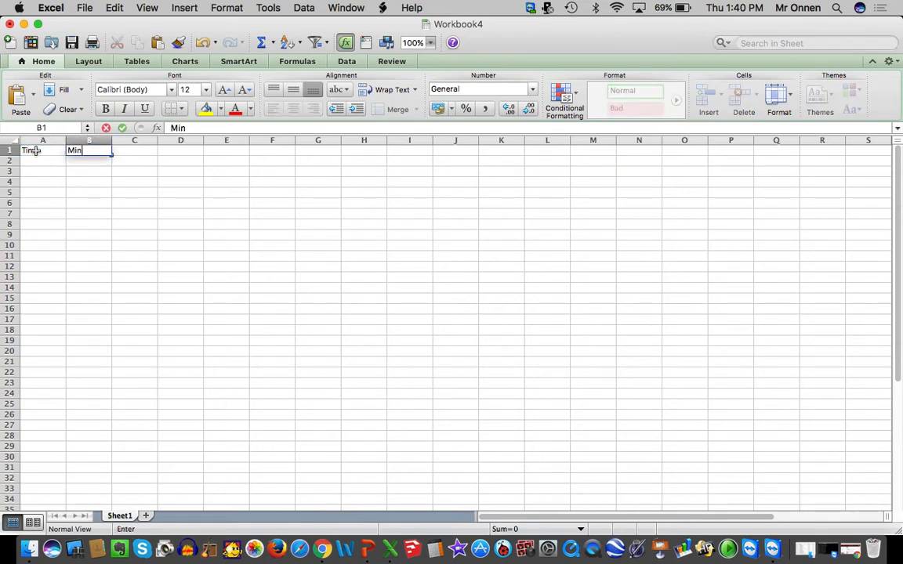
{"action": "type", "text": "ute"}
{"action": "key", "text": "Tab"}
{"action": "type", "text": "MOnda"}
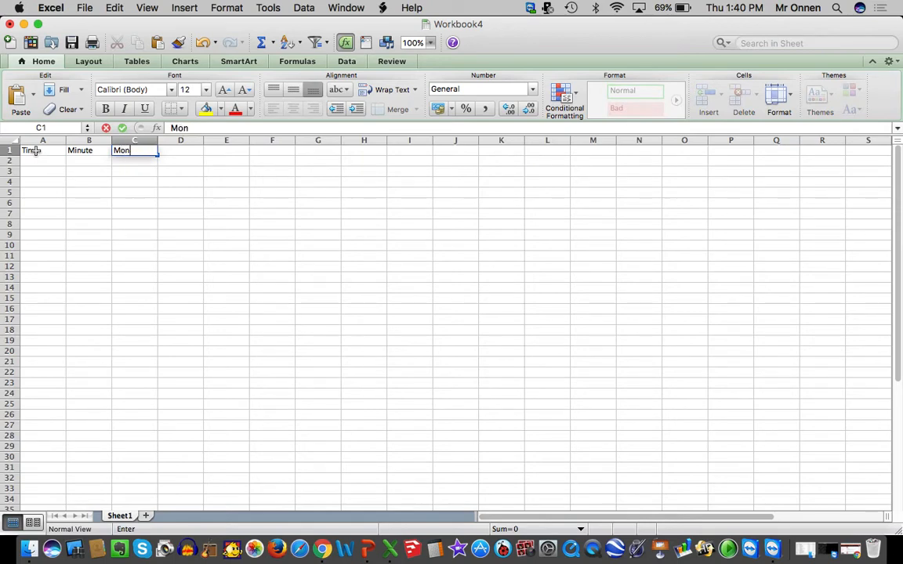
{"action": "type", "text": "y"}
Extend the weekday headers from Monday in C1 across to Friday in G1
{"action": "left_click", "coordinate": [91, 231]}
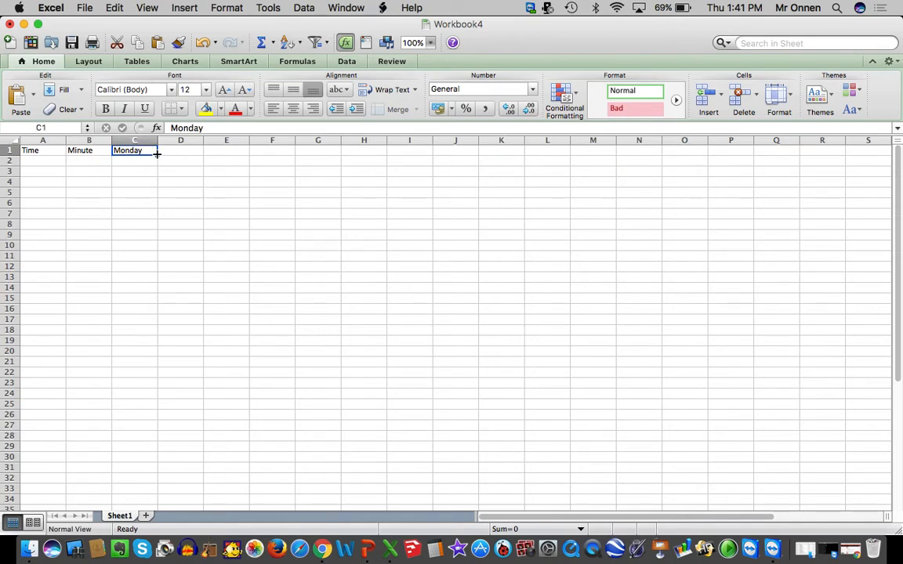
{"action": "left_click_drag", "start_coordinate": [157, 155], "coordinate": [320, 151]}
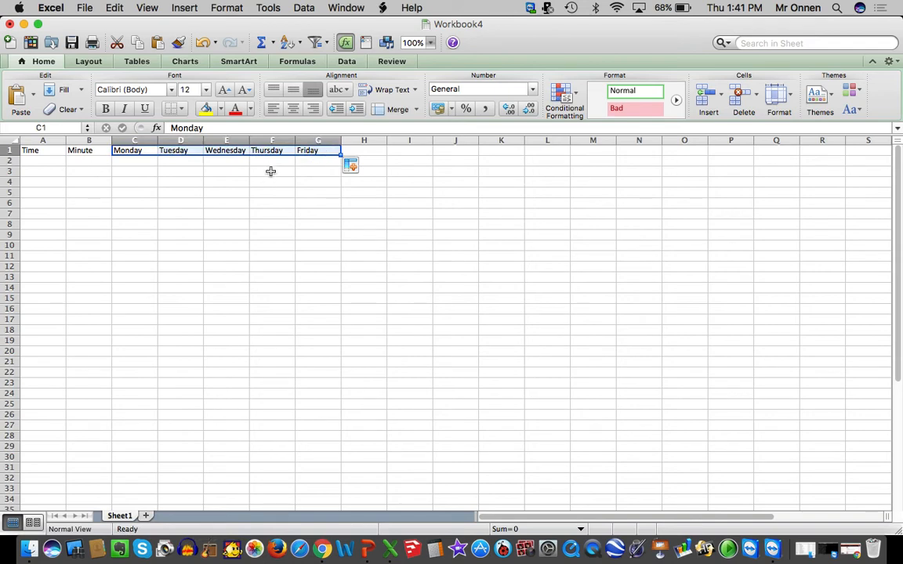
{"action": "left_click", "coordinate": [301, 202]}
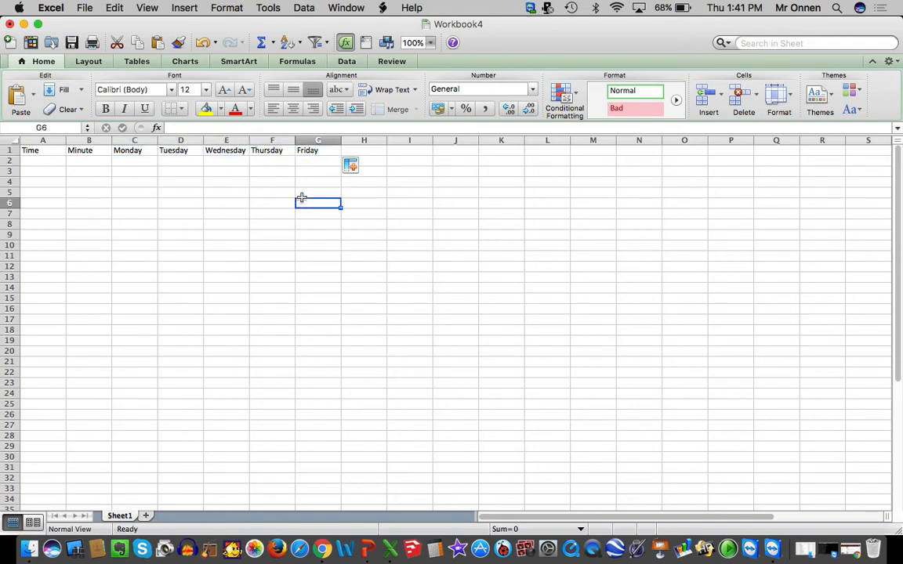
Apply all borders to the schedule range A1:G17
{"action": "left_click", "coordinate": [325, 151]}
{"action": "left_click_drag", "start_coordinate": [324, 150], "coordinate": [24, 323]}
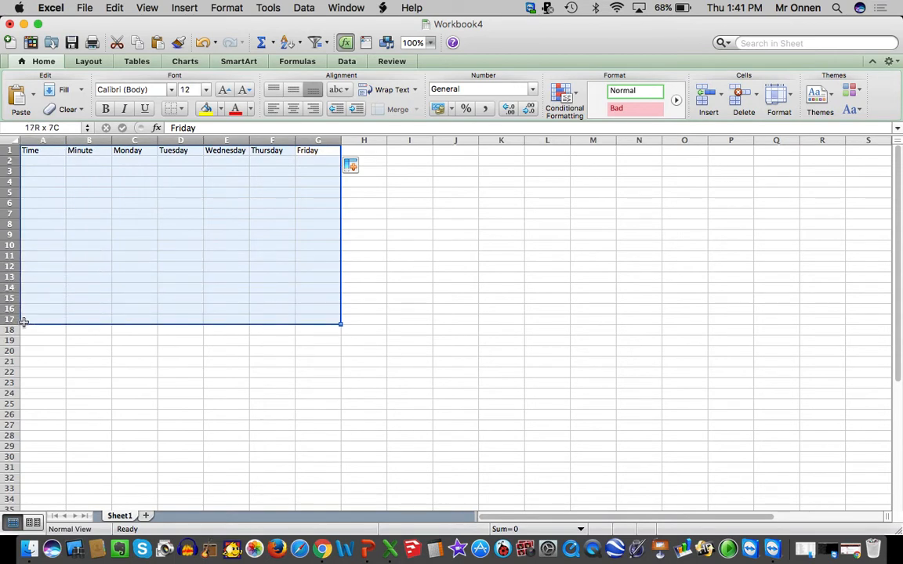
{"action": "left_click", "coordinate": [184, 110]}
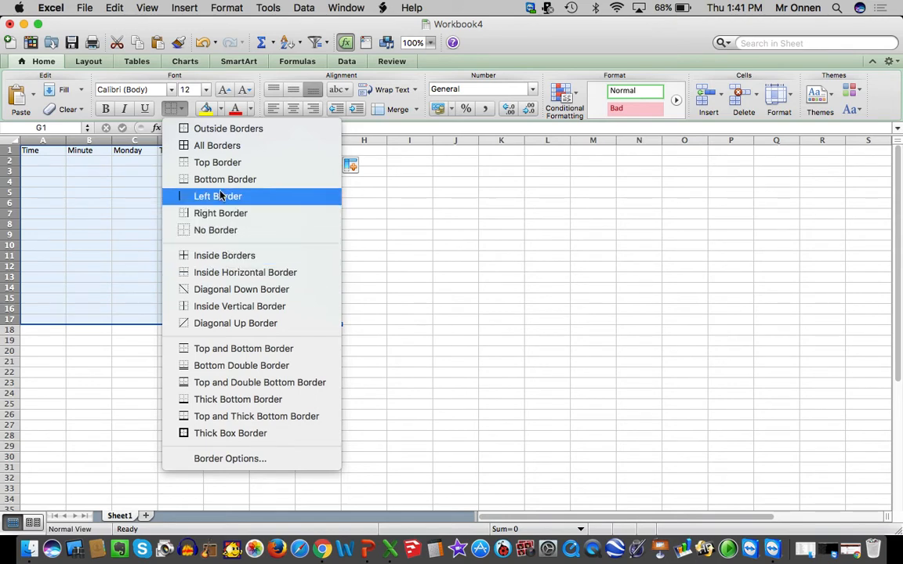
{"action": "left_click", "coordinate": [211, 147]}
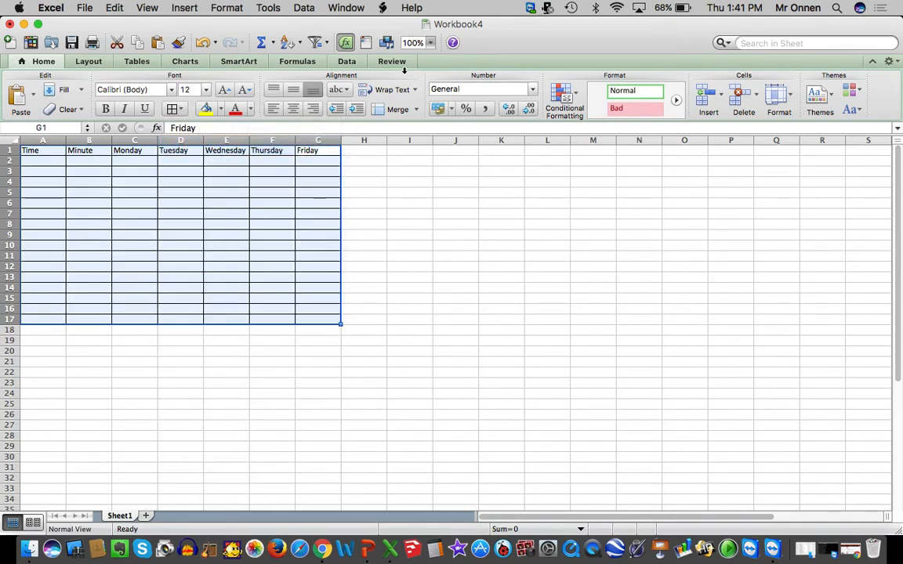
Set the worksheet zoom to 150%
{"action": "left_click", "coordinate": [431, 43]}
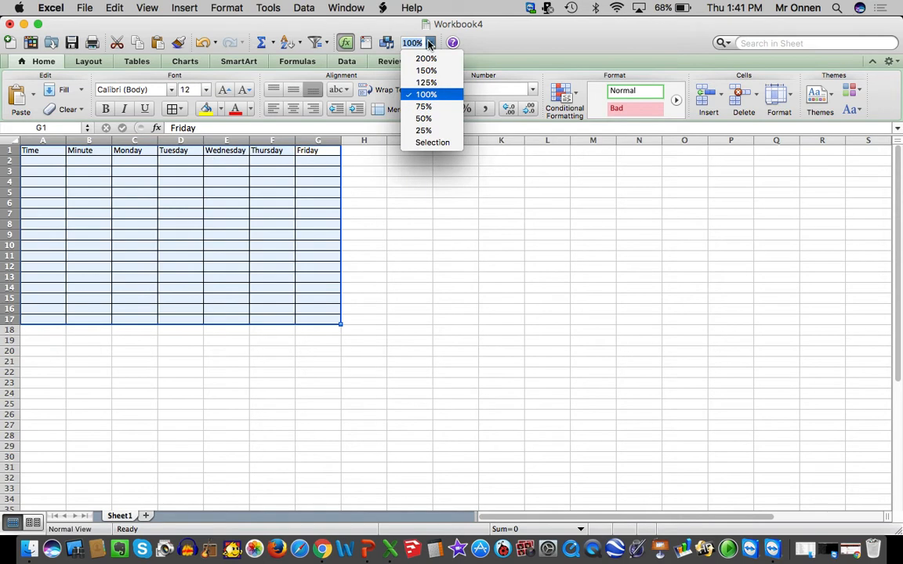
{"action": "left_click", "coordinate": [428, 82]}
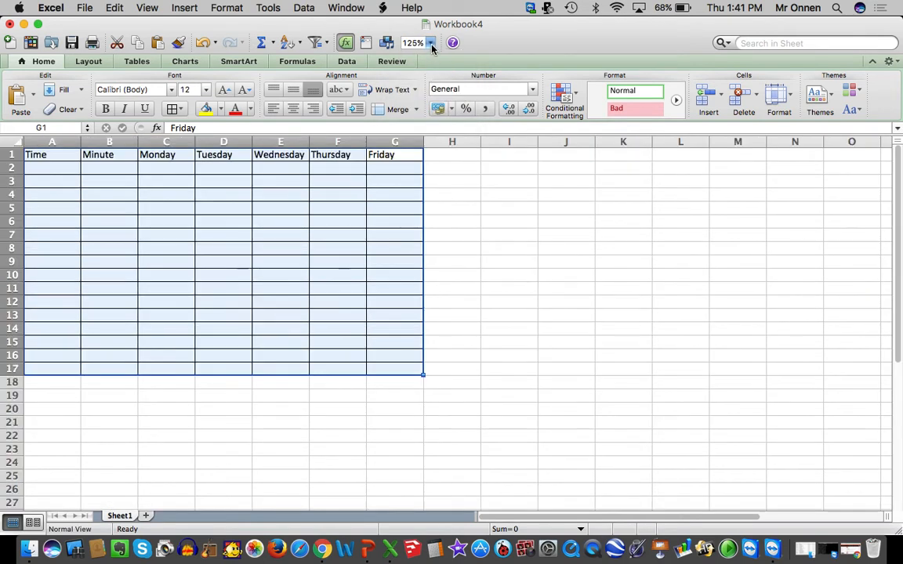
{"action": "left_click", "coordinate": [430, 42]}
{"action": "left_click", "coordinate": [427, 69]}
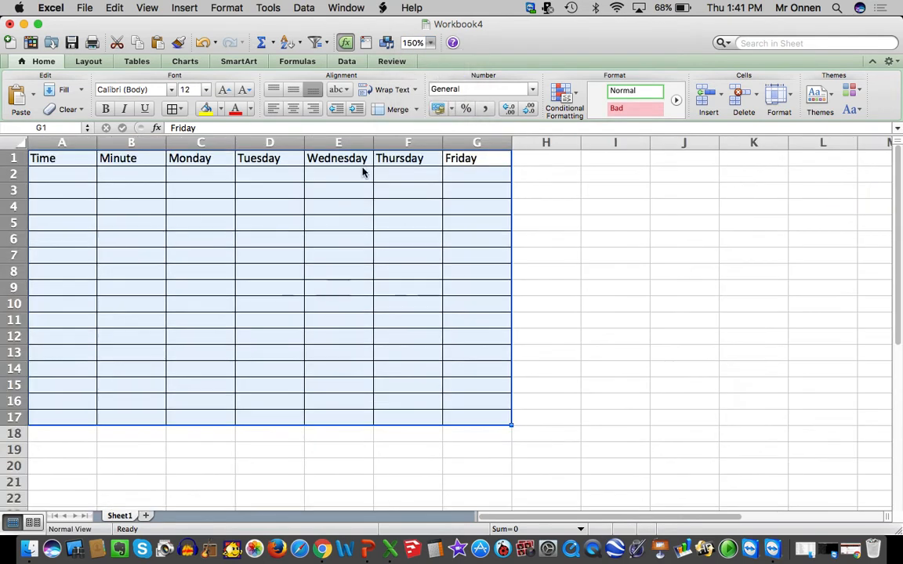
{"action": "left_click", "coordinate": [243, 284]}
Enter the time slot 6:30-7:30 in A2 and its duration of 60 minutes in B2
{"action": "left_click", "coordinate": [74, 178]}
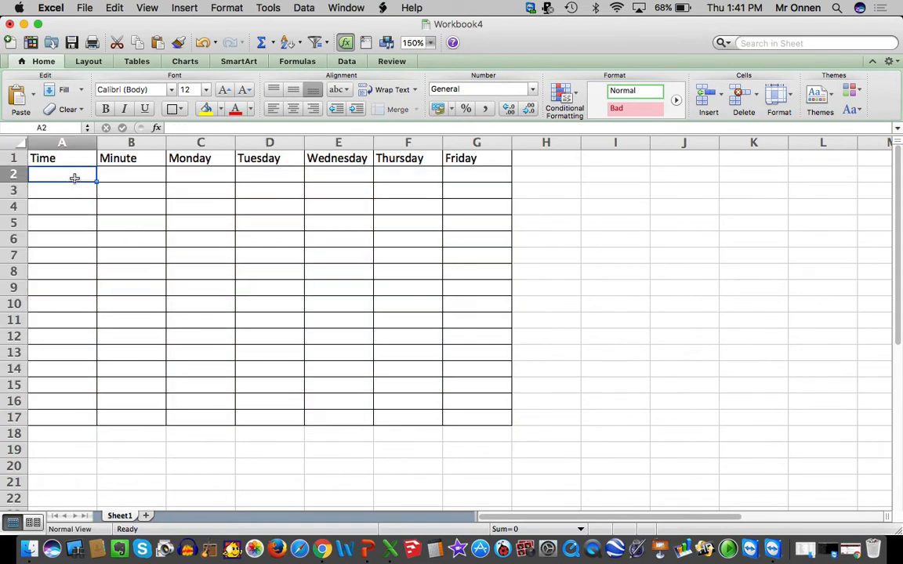
{"action": "type", "text": "6:30--"}
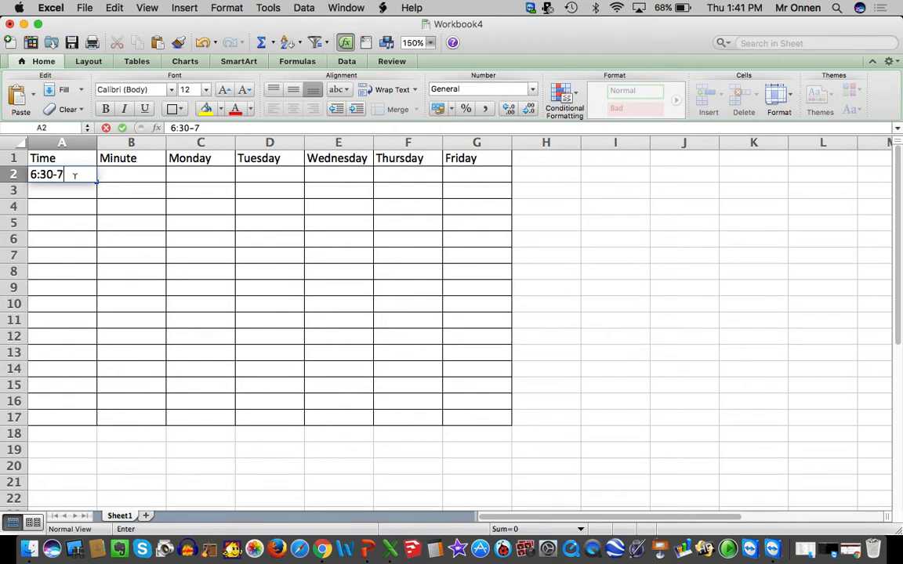
{"action": "type", "text": ":30"}
{"action": "key", "text": "Tab"}
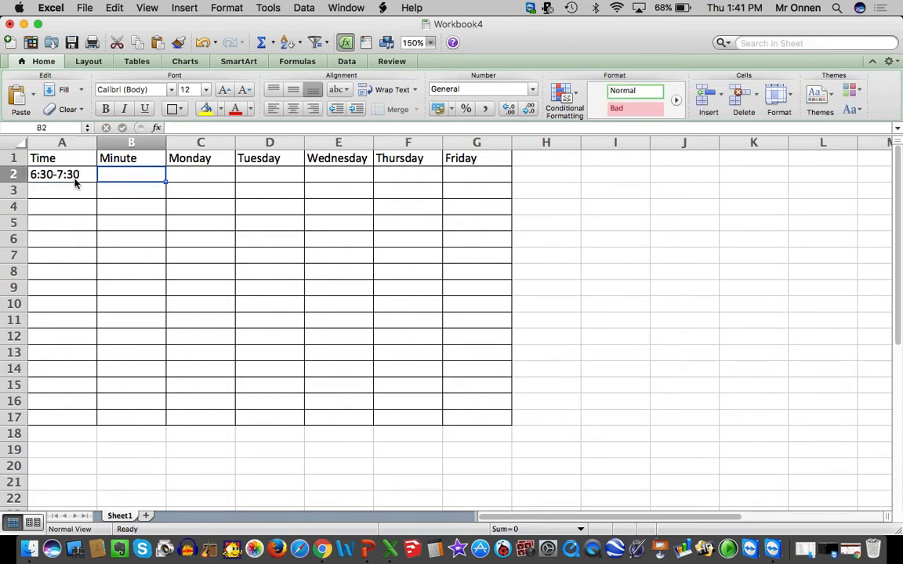
{"action": "type", "text": "60"}
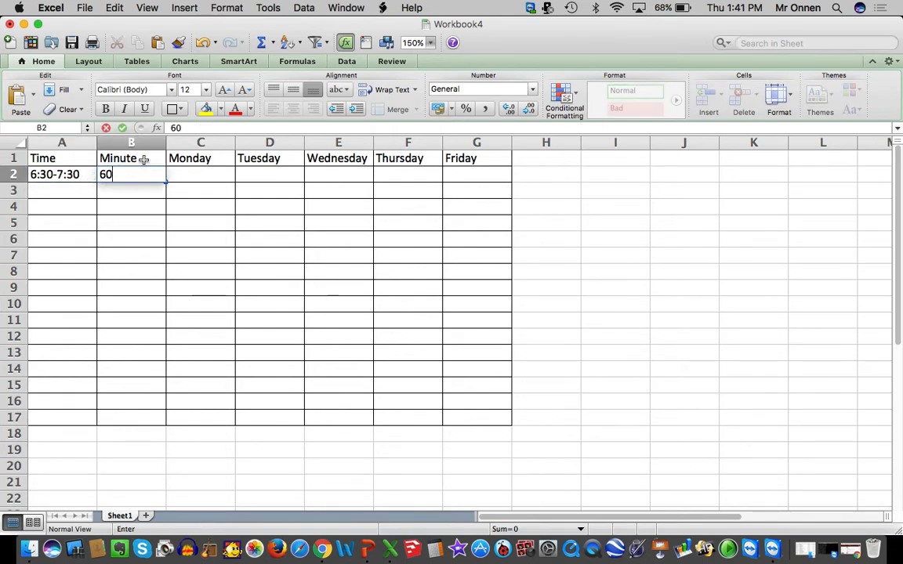
Change the header in B1 to Minutes
{"action": "double_click", "coordinate": [143, 159]}
{"action": "type", "text": "s"}
{"action": "key", "text": "Tab"}
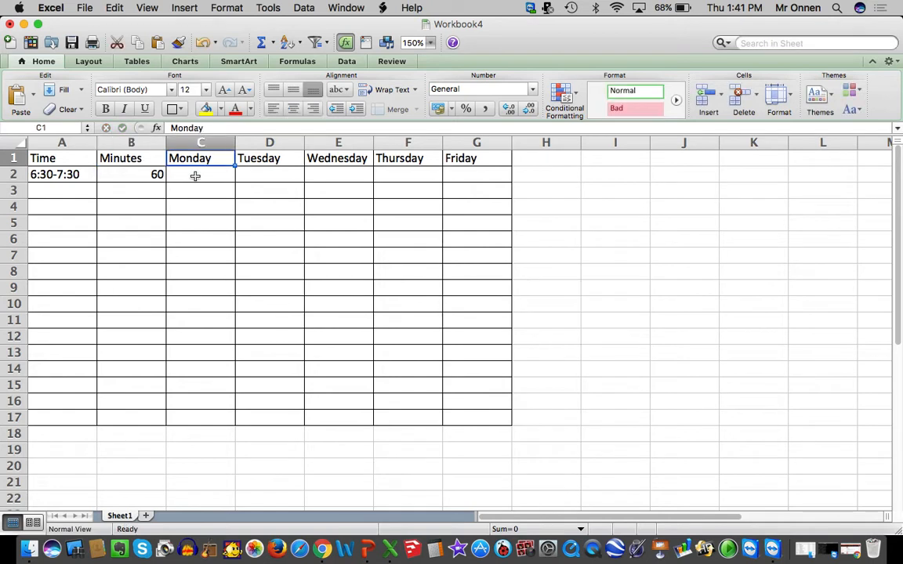
Enter Morning Routine under Monday in cell C2
{"action": "left_click", "coordinate": [195, 177]}
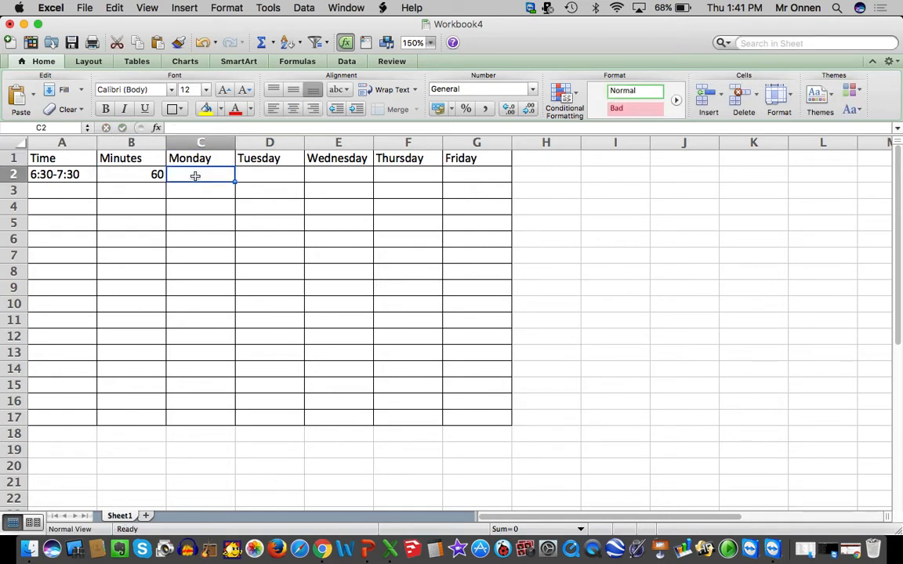
{"action": "type", "text": "M"}
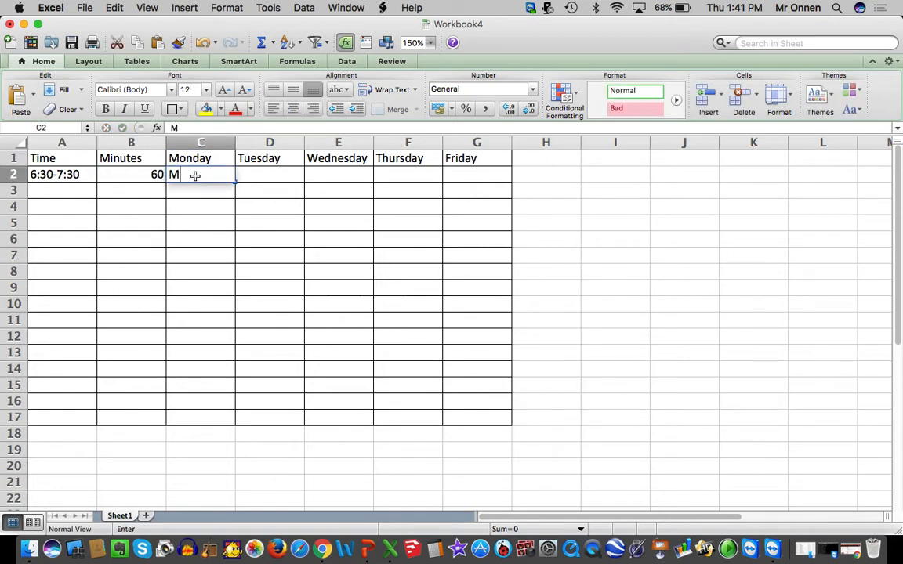
{"action": "type", "text": "orning Routine"}
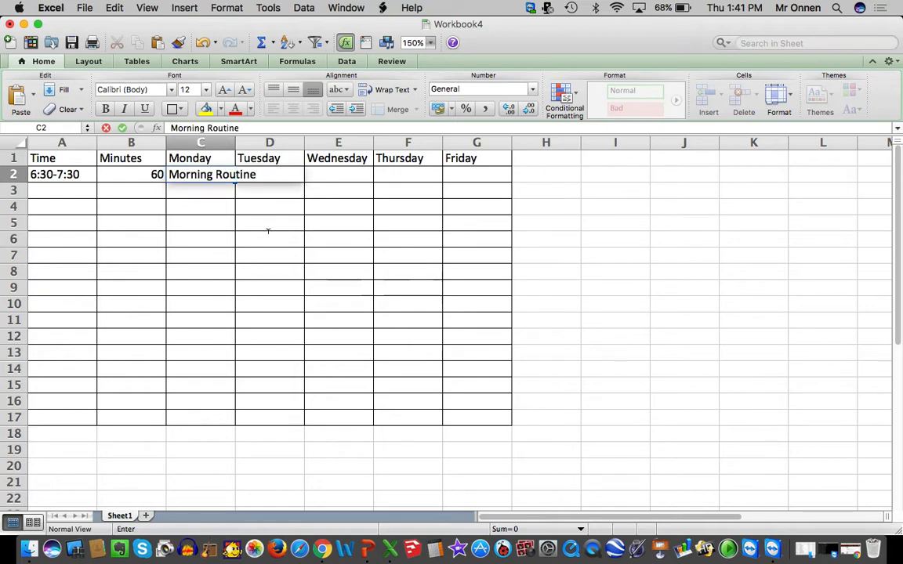
{"action": "left_click", "coordinate": [323, 271]}
Turn on text wrapping for the Morning Routine cell C2
{"action": "left_click", "coordinate": [221, 174]}
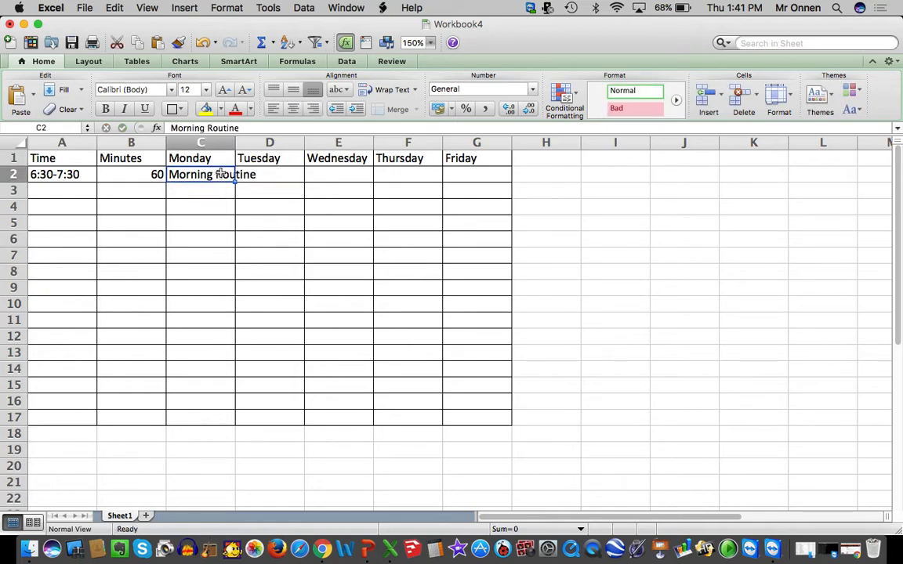
{"action": "right_click", "coordinate": [221, 174]}
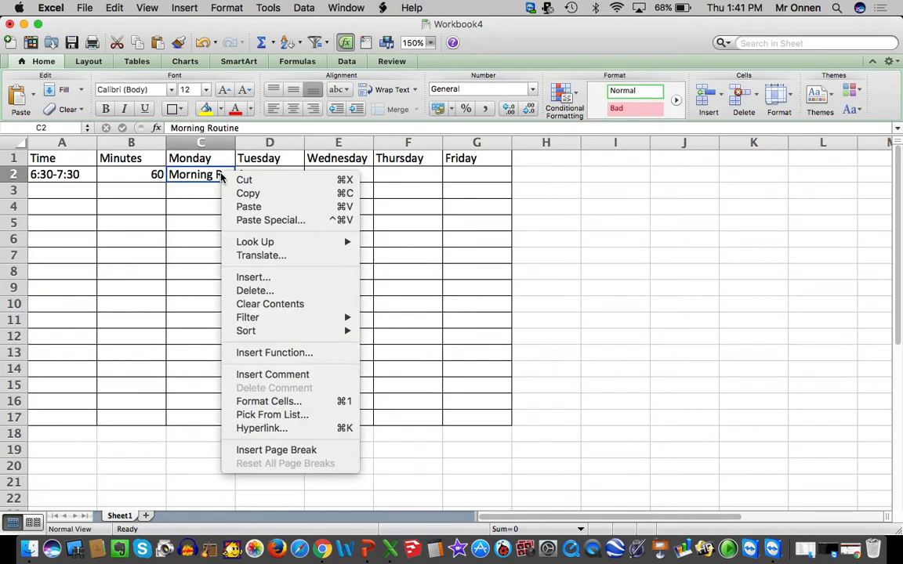
{"action": "left_click", "coordinate": [245, 402]}
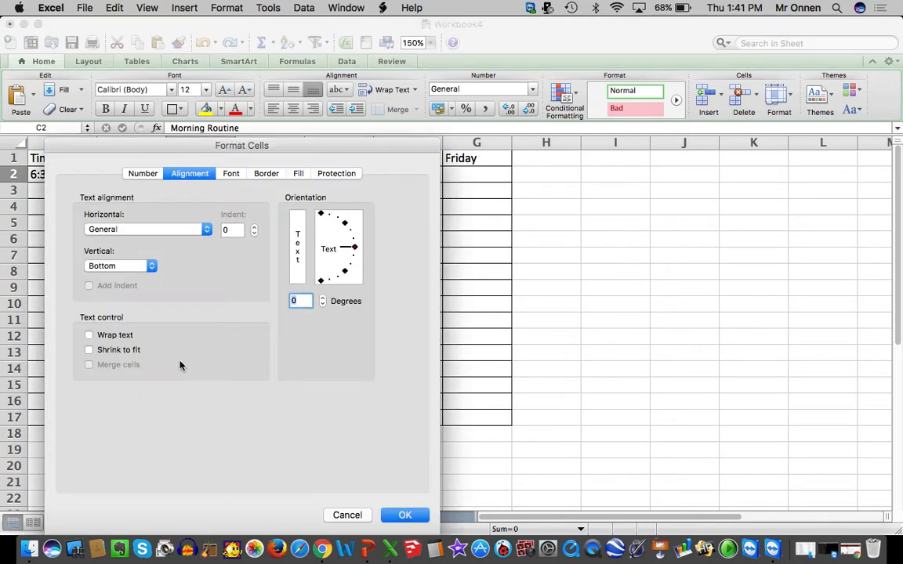
{"action": "left_click", "coordinate": [130, 336]}
{"action": "left_click", "coordinate": [403, 515]}
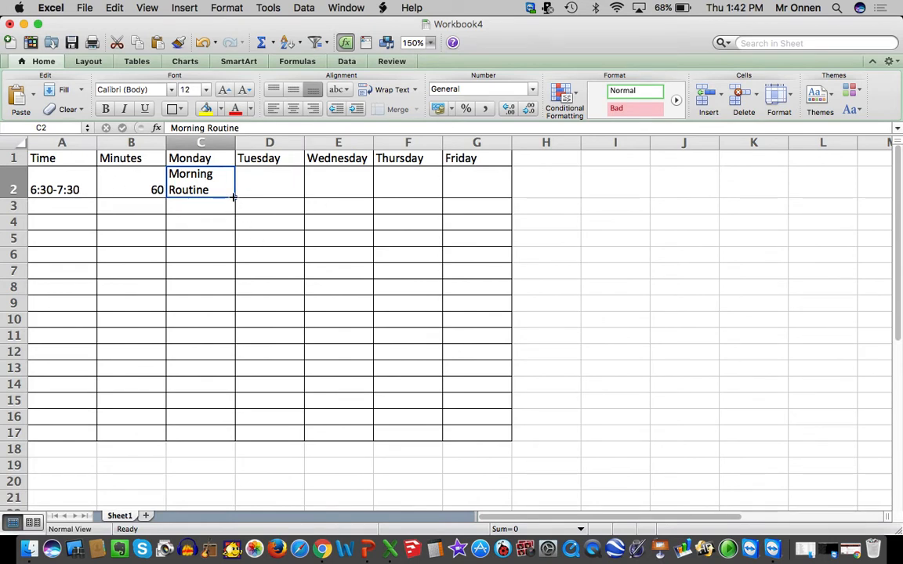
Copy Morning Routine from C2 across the other weekdays through G2
{"action": "left_click_drag", "start_coordinate": [233, 197], "coordinate": [493, 197]}
{"action": "left_click", "coordinate": [435, 238]}
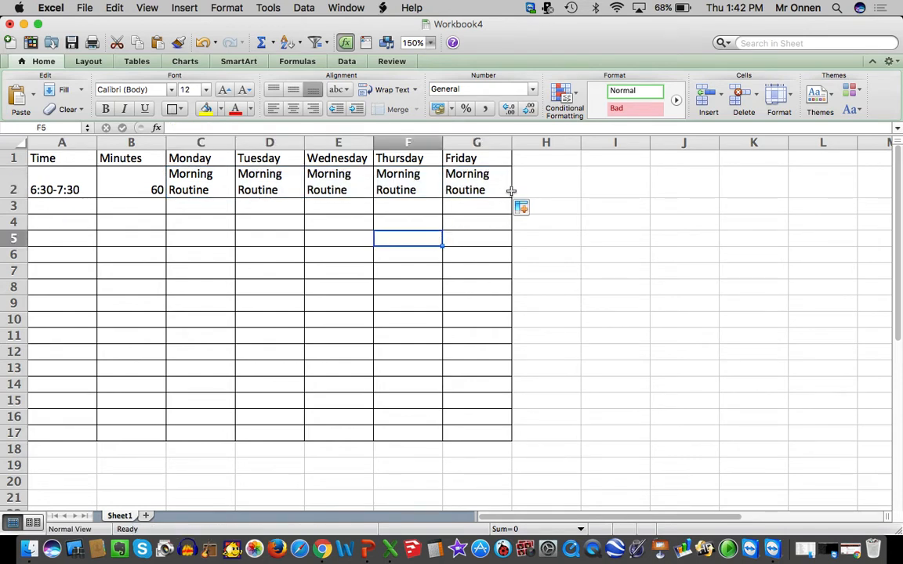
{"action": "left_click", "coordinate": [470, 177]}
Merge C2:G2 into one cell, keeping only the first Morning Routine entry, and center its text
{"action": "left_click_drag", "start_coordinate": [212, 181], "coordinate": [487, 175]}
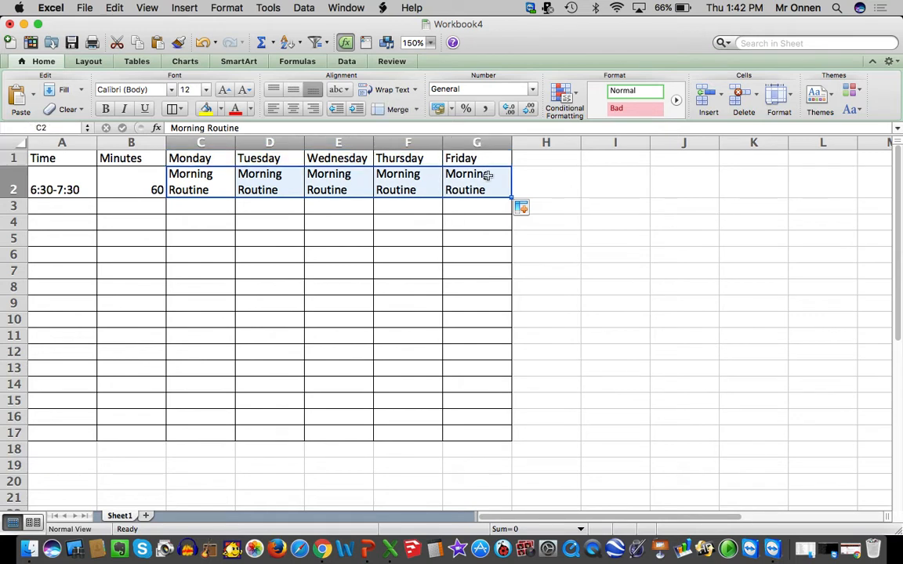
{"action": "right_click", "coordinate": [389, 193]}
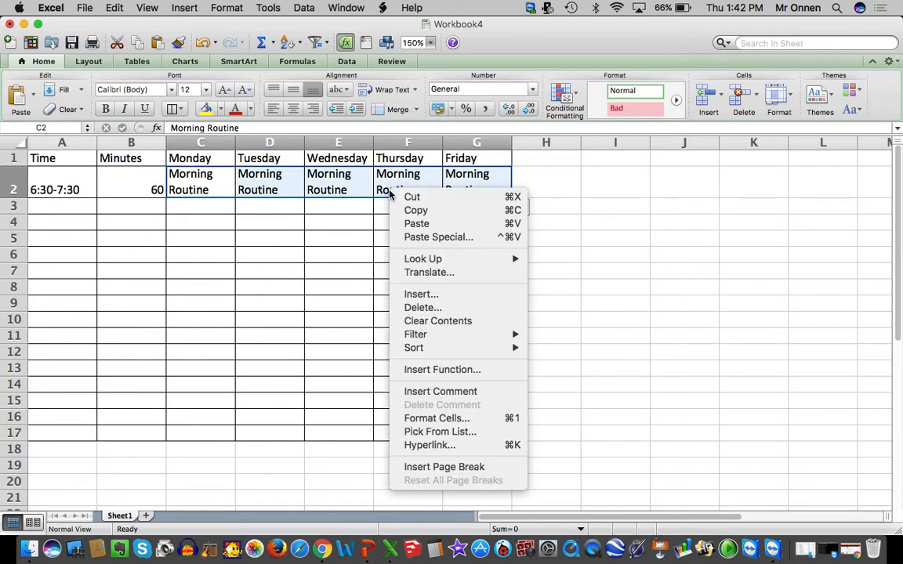
{"action": "left_click", "coordinate": [434, 418]}
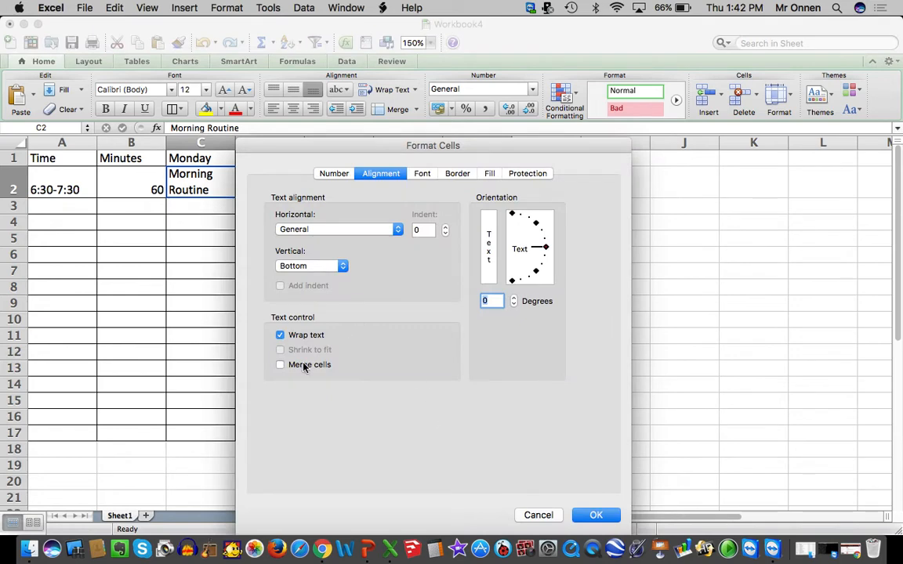
{"action": "left_click", "coordinate": [335, 174]}
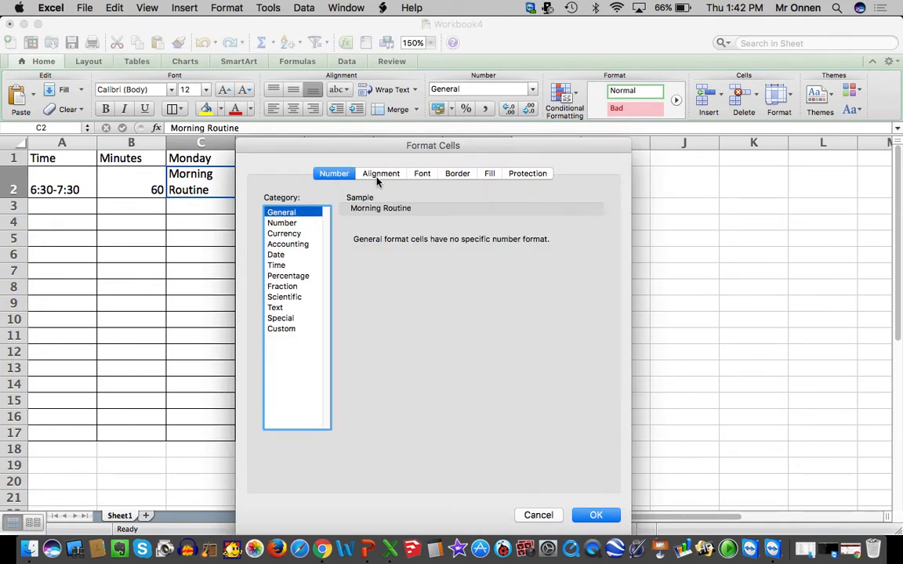
{"action": "left_click", "coordinate": [382, 174]}
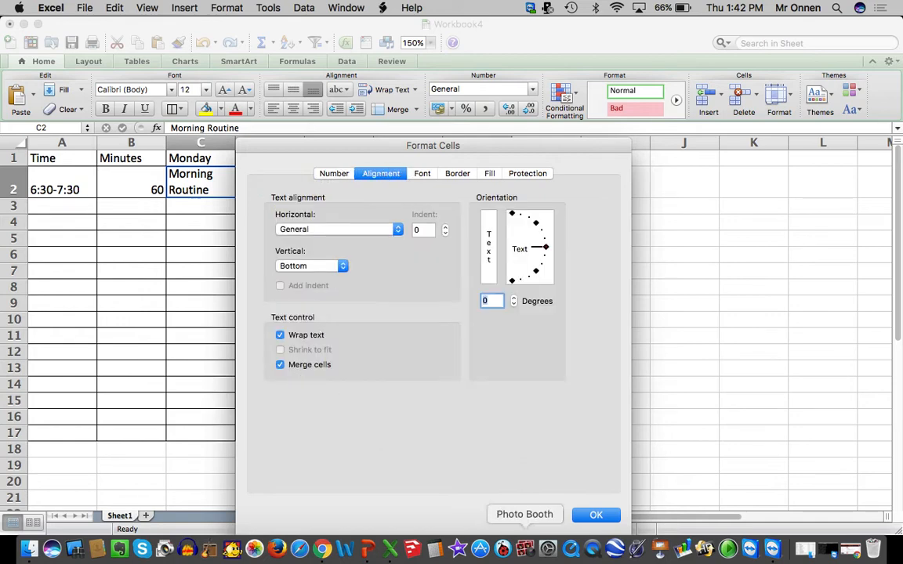
{"action": "left_click", "coordinate": [596, 515]}
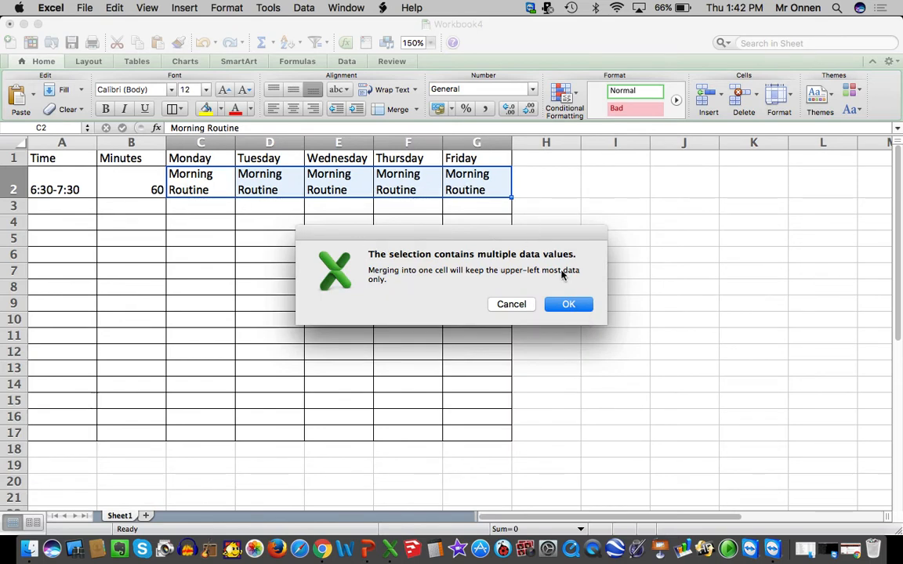
{"action": "left_click", "coordinate": [568, 305]}
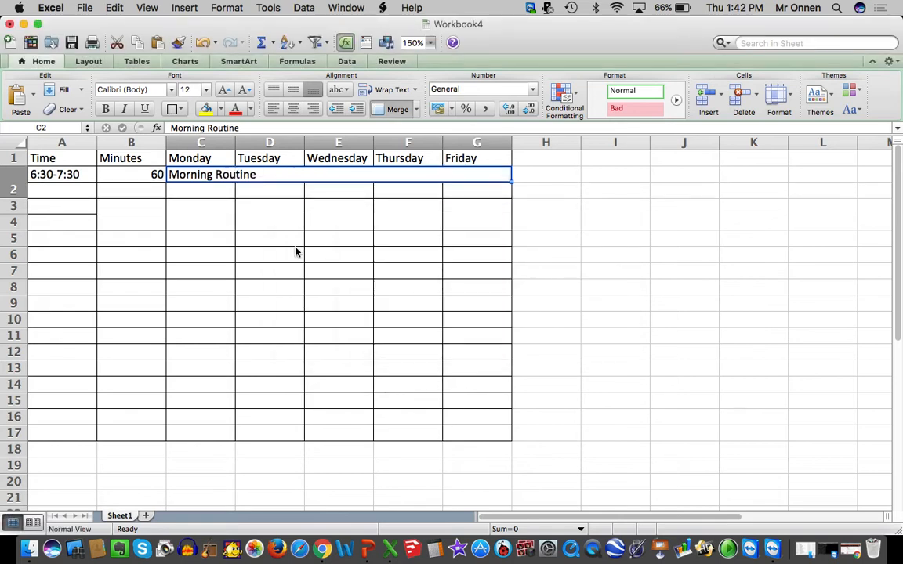
{"action": "left_click", "coordinate": [294, 108]}
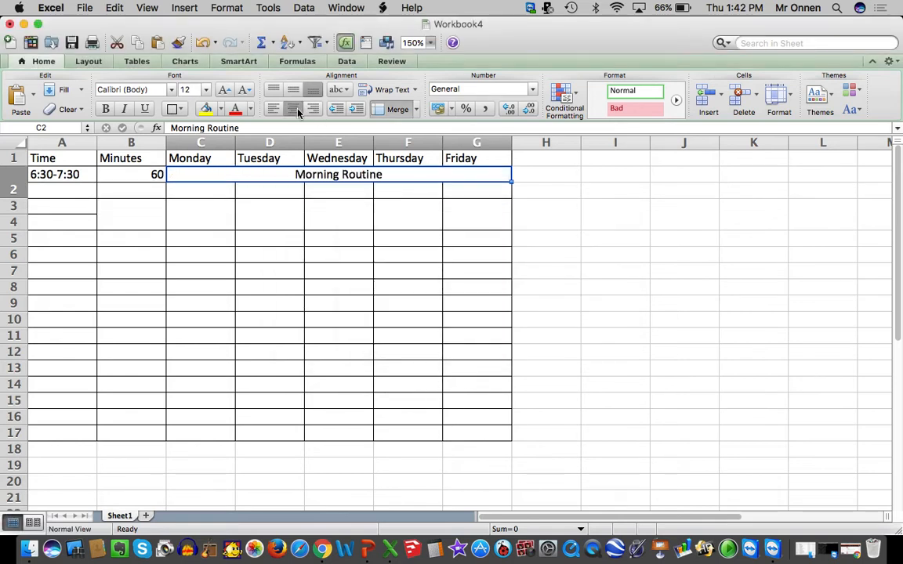
{"action": "left_click", "coordinate": [305, 224]}
Enter the time slot 7:30-8:00 in A3 and its duration of 30 minutes in B3
{"action": "left_click", "coordinate": [70, 185]}
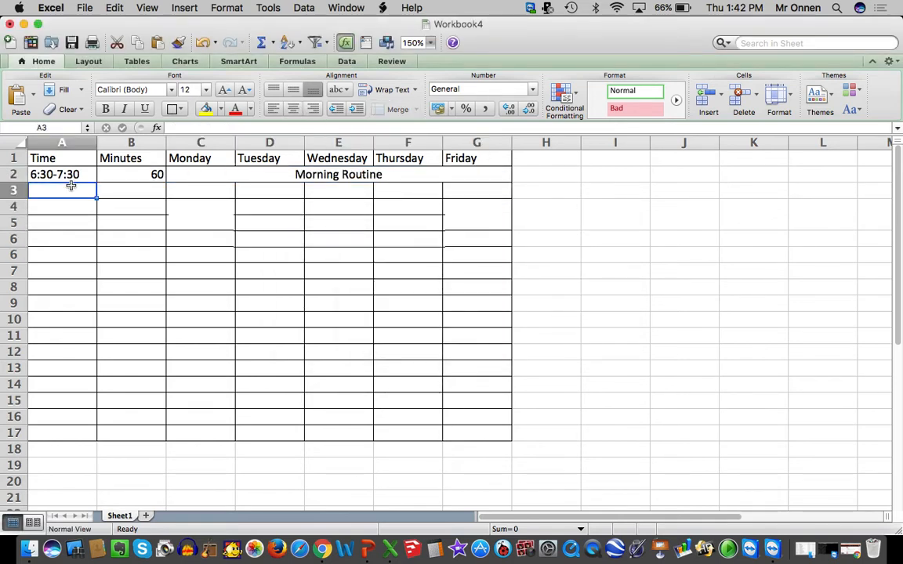
{"action": "type", "text": "7:3"}
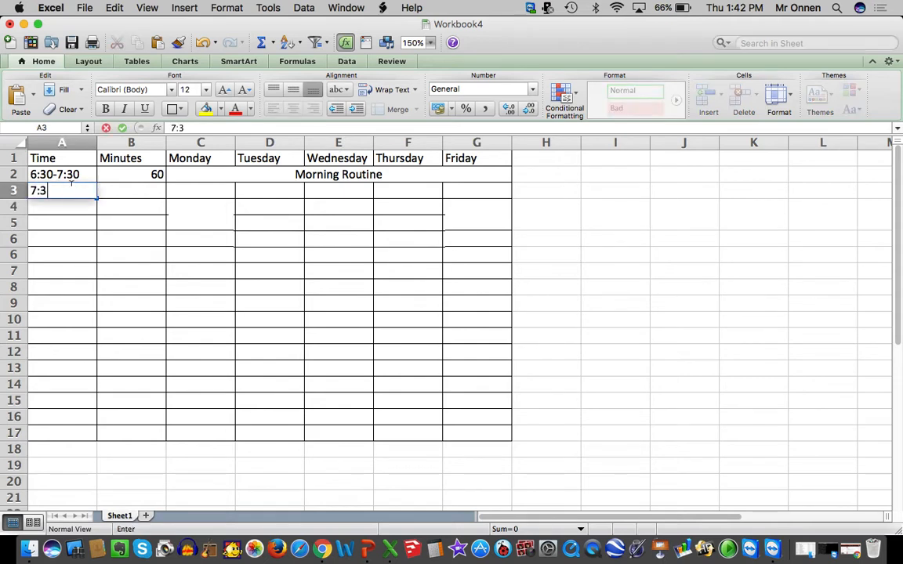
{"action": "type", "text": "0-8:00"}
{"action": "key", "text": "Tab"}
{"action": "type", "text": "30"}
{"action": "key", "text": "Tab"}
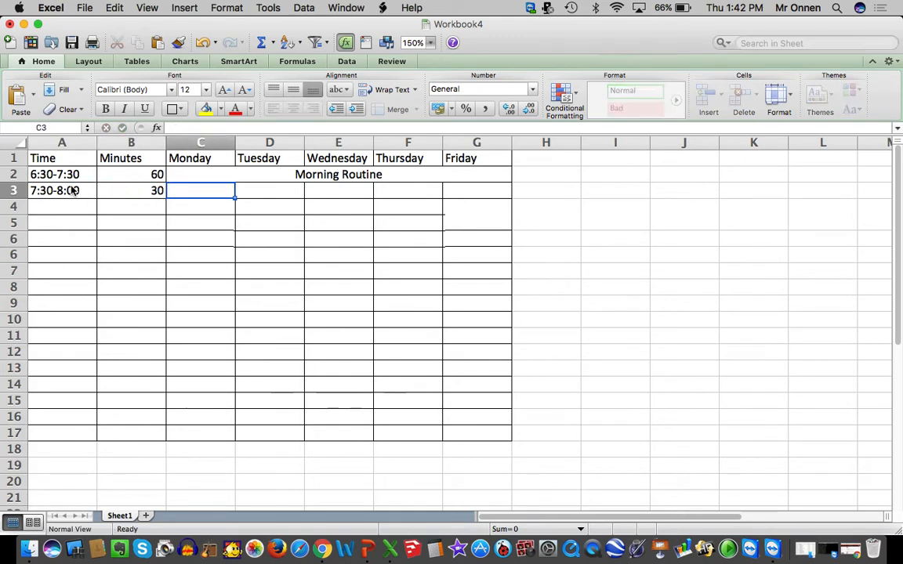
Enter Morning Devotions in C3 and merge C3:G3 into one cell across Monday to Friday
{"action": "type", "text": "Morning Devotions"}
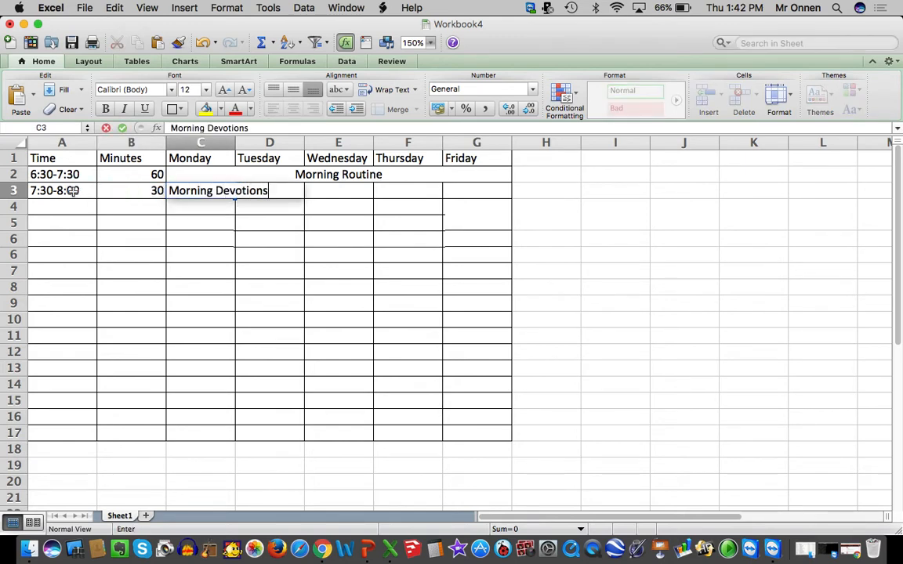
{"action": "left_click", "coordinate": [196, 269]}
{"action": "left_click", "coordinate": [224, 190]}
{"action": "left_click_drag", "start_coordinate": [224, 191], "coordinate": [451, 190]}
{"action": "right_click", "coordinate": [451, 191]}
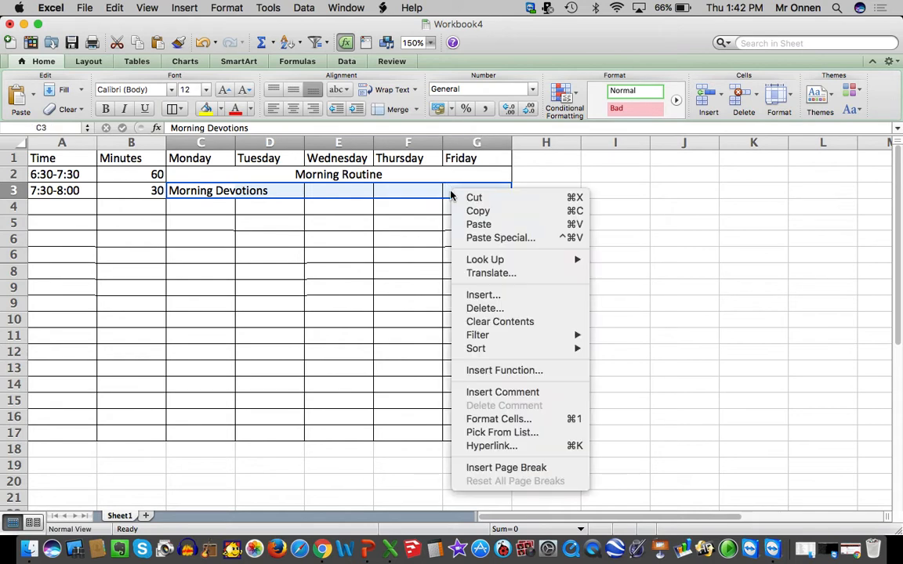
{"action": "left_click", "coordinate": [499, 420]}
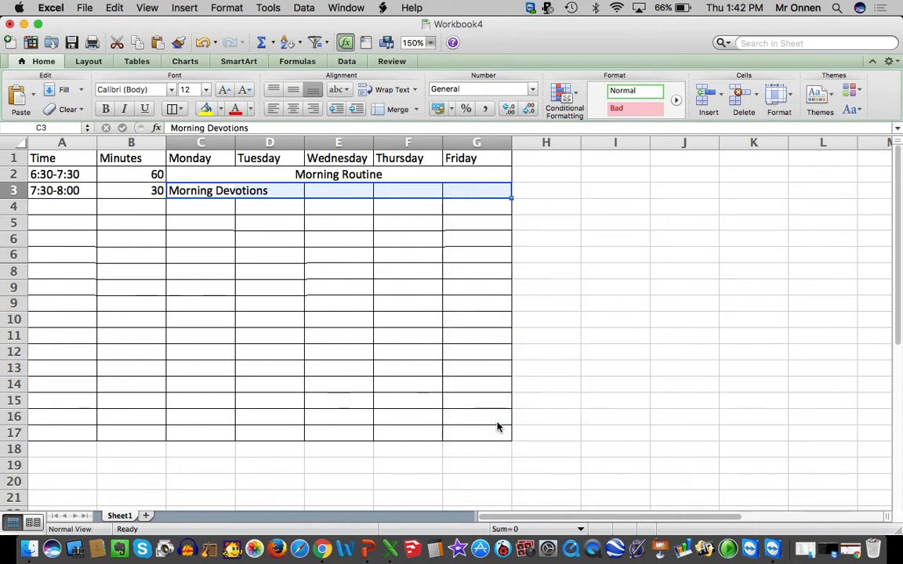
{"action": "key", "text": "Return"}
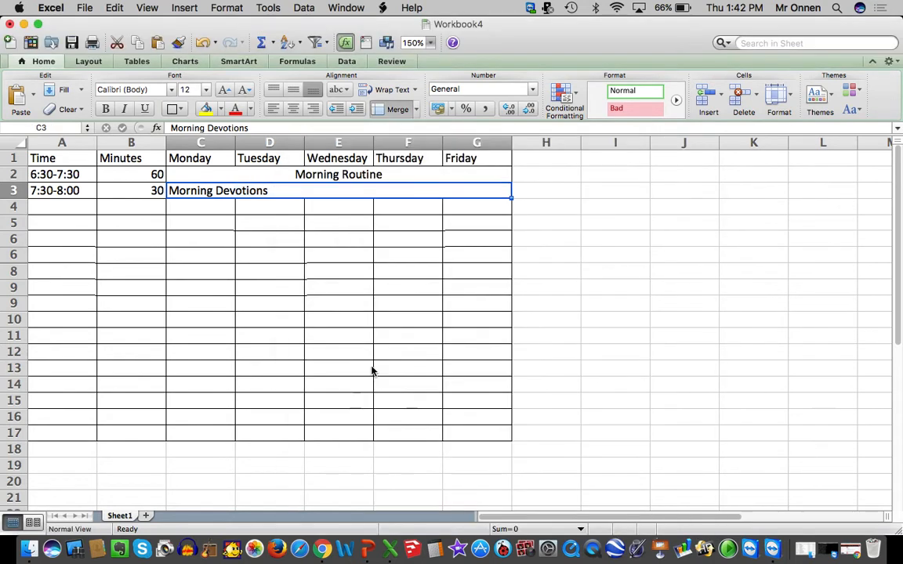
Try left and right alignment on the merged Morning Devotions cell and set its text to centered
{"action": "left_click", "coordinate": [294, 110]}
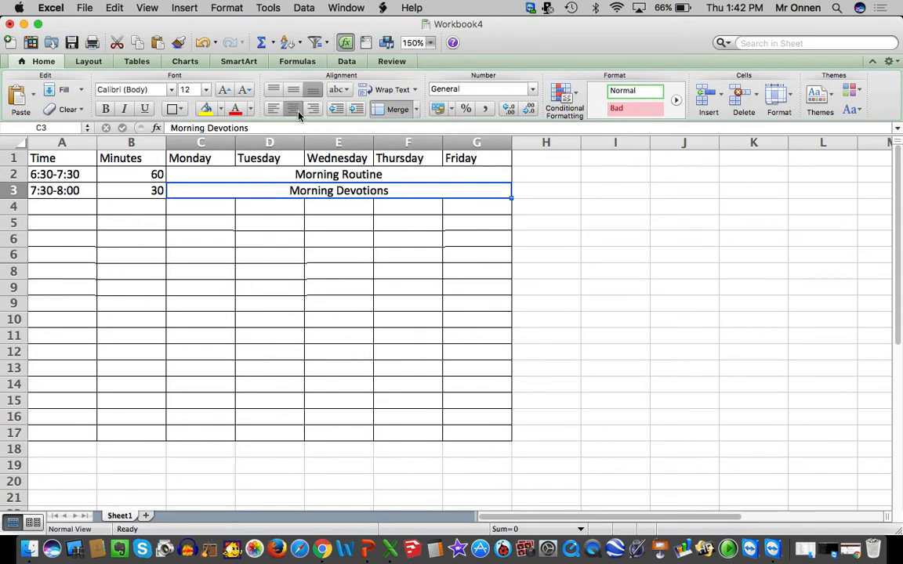
{"action": "left_click", "coordinate": [273, 109]}
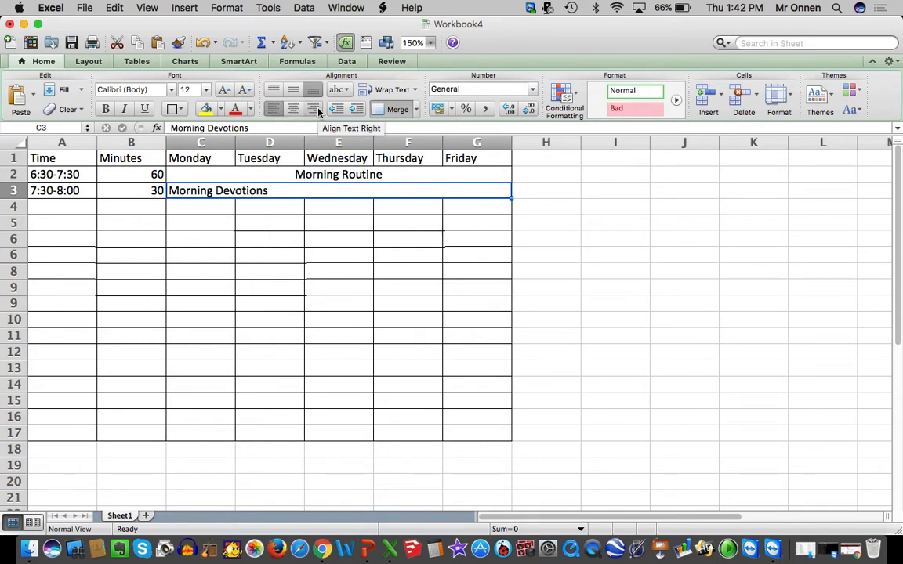
{"action": "left_click", "coordinate": [313, 109]}
{"action": "left_click", "coordinate": [295, 111]}
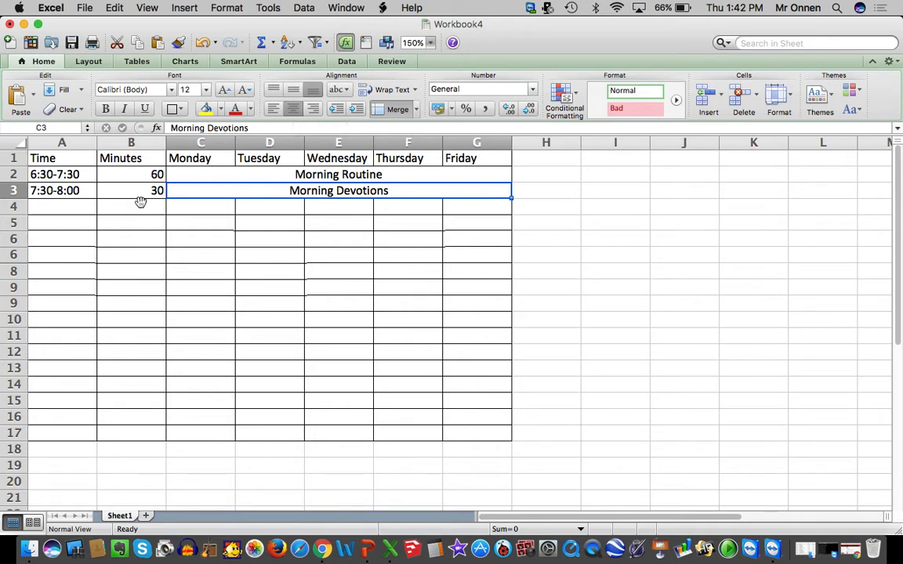
Enter Go to Grandma's House under Monday in C4 and Drive Home under Tuesday in D4
{"action": "left_click", "coordinate": [172, 208]}
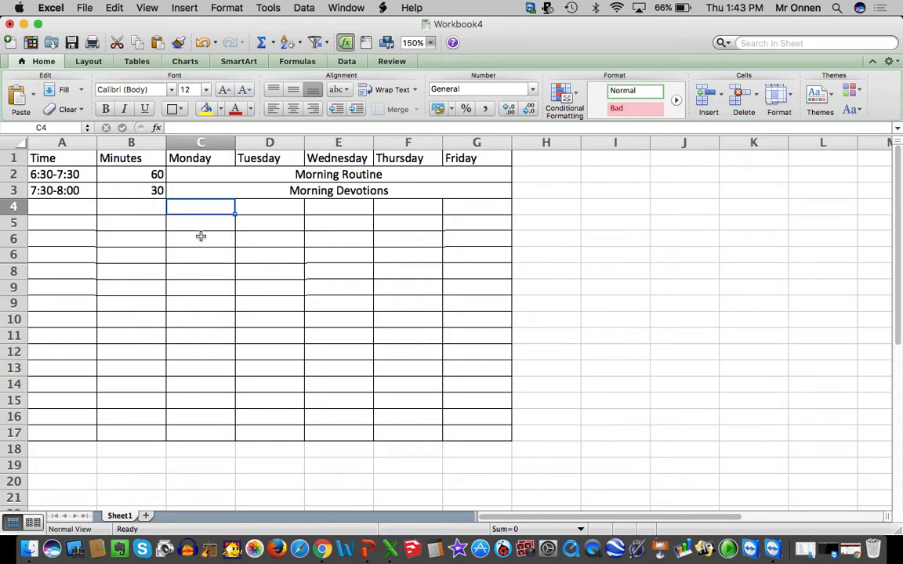
{"action": "type", "text": "Go to Grandma's"}
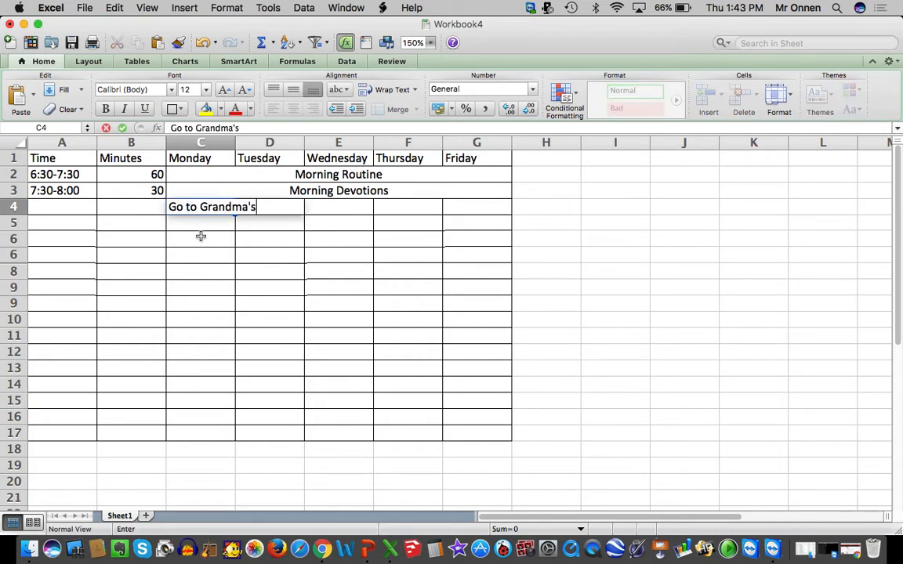
{"action": "type", "text": " House"}
{"action": "left_click", "coordinate": [326, 323]}
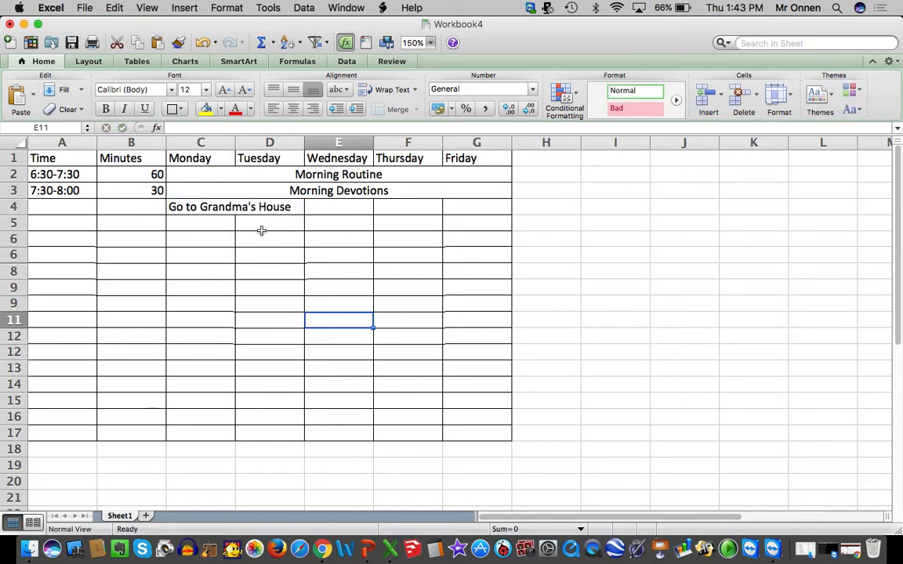
{"action": "left_click", "coordinate": [280, 209]}
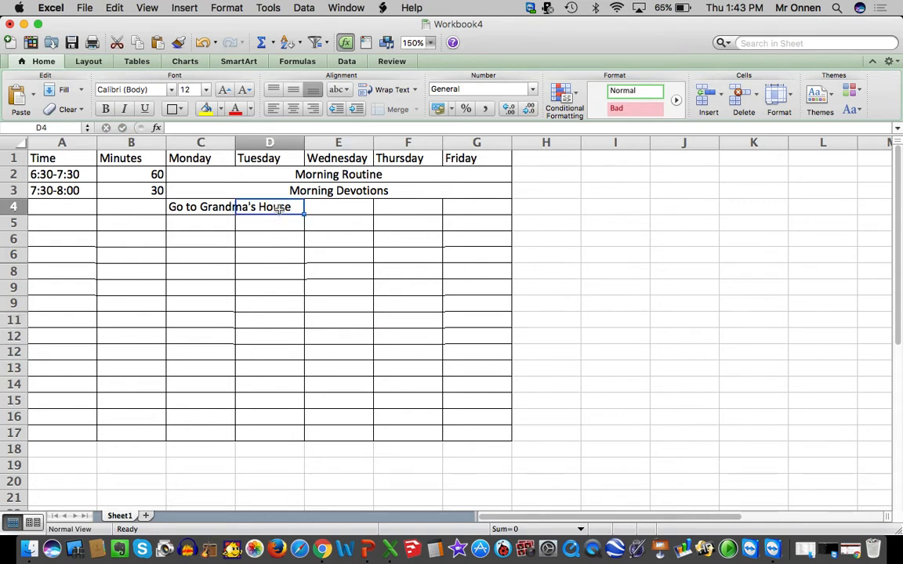
{"action": "type", "text": "Drive Home"}
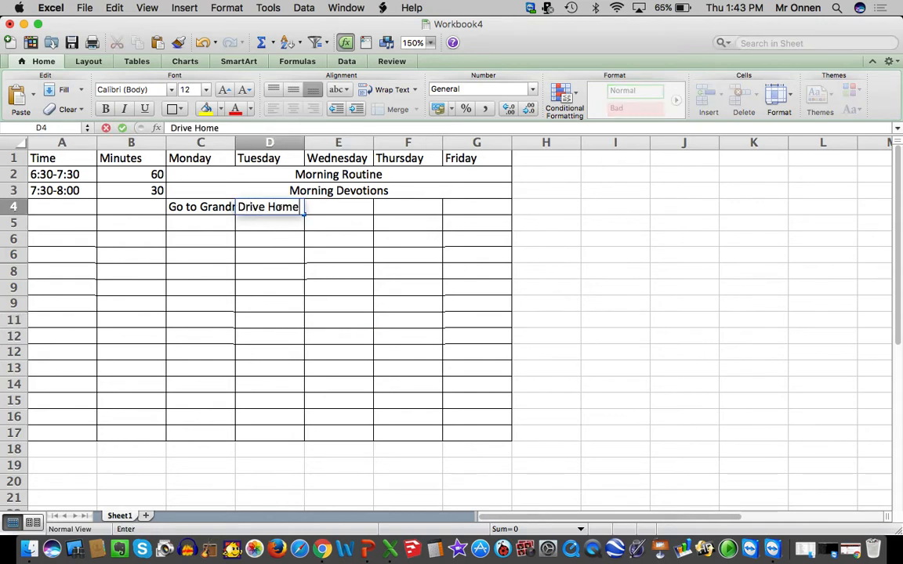
{"action": "left_click", "coordinate": [322, 253]}
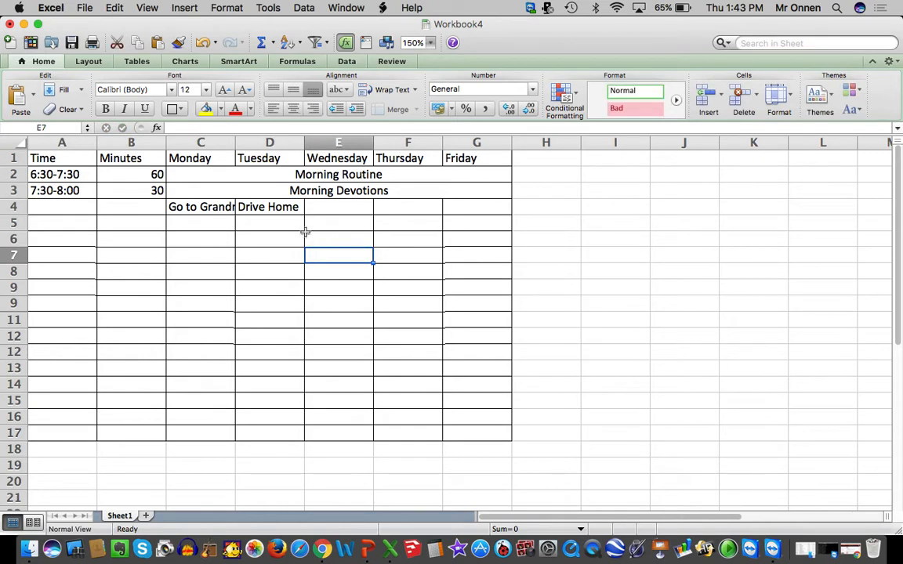
Turn on text wrapping for cells C4 and D4
{"action": "left_click_drag", "start_coordinate": [216, 208], "coordinate": [263, 206]}
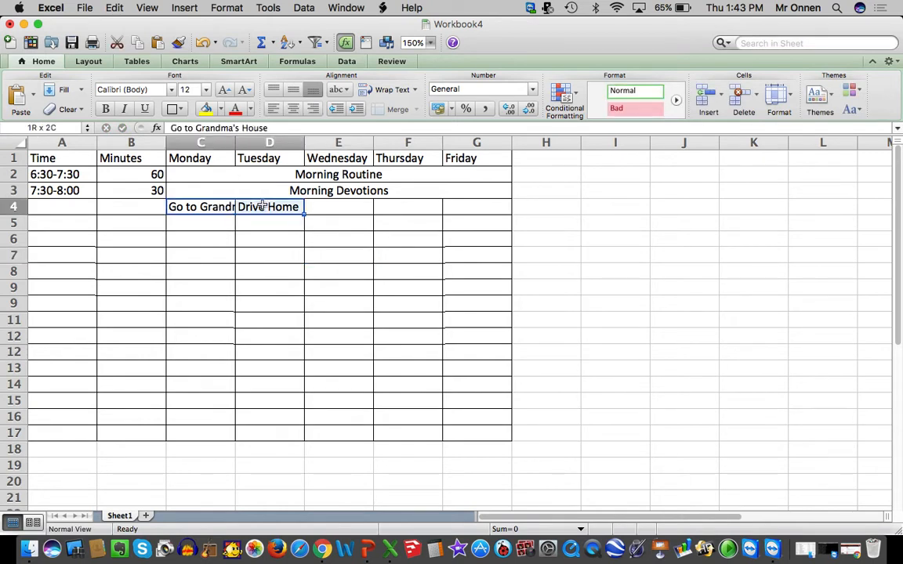
{"action": "right_click", "coordinate": [263, 206]}
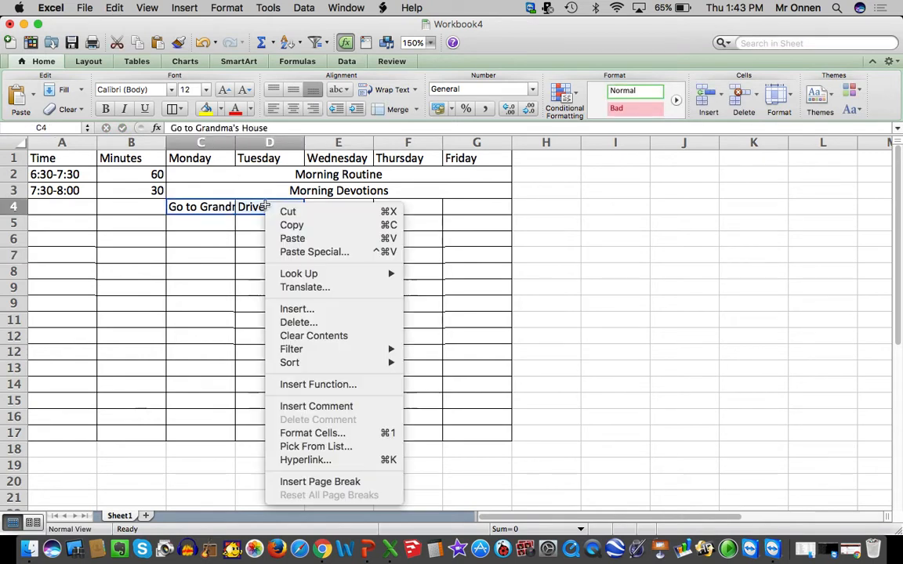
{"action": "left_click", "coordinate": [312, 432]}
{"action": "left_click", "coordinate": [197, 337]}
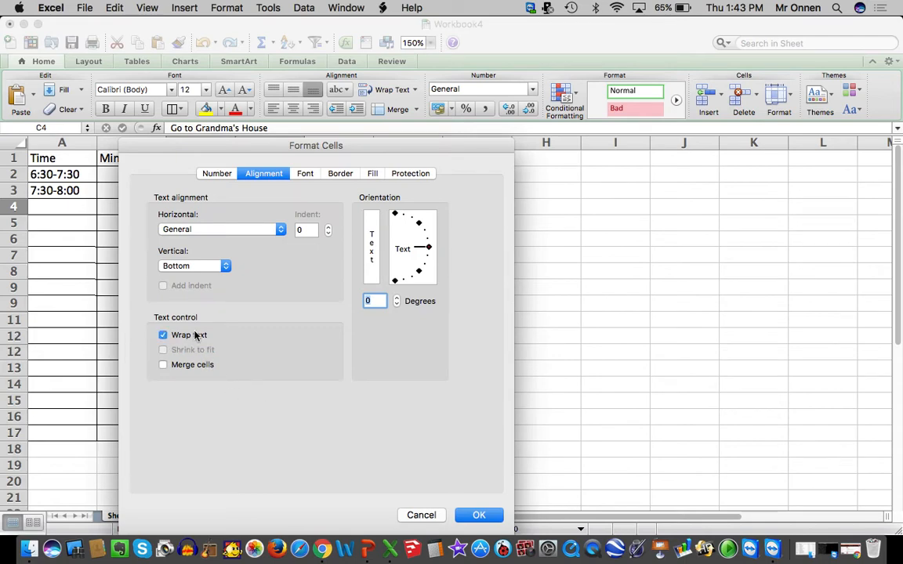
{"action": "key", "text": "Return"}
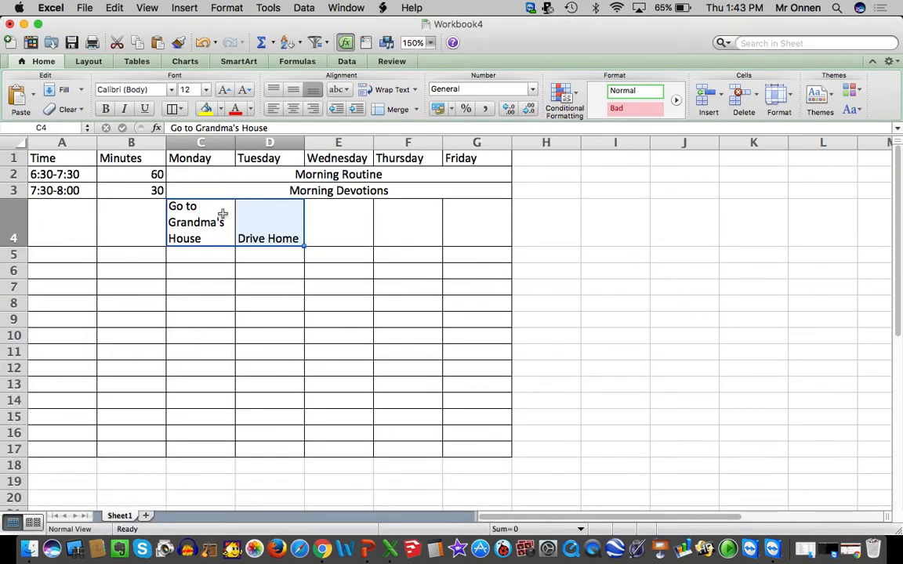
Increase the height of row 2, the 60-minute Morning Routine row, to nearly three times a standard row
{"action": "left_click", "coordinate": [143, 213]}
{"action": "left_click", "coordinate": [143, 192]}
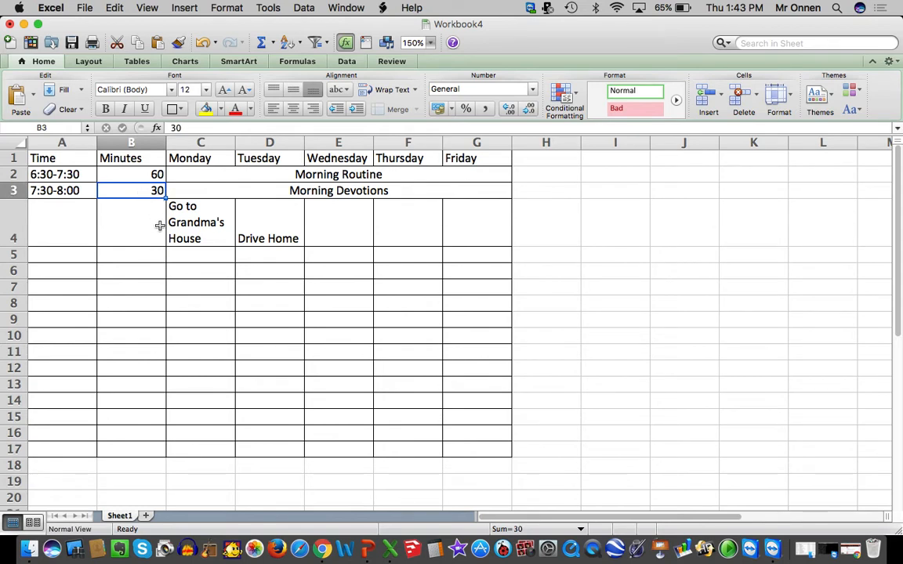
{"action": "left_click", "coordinate": [146, 174]}
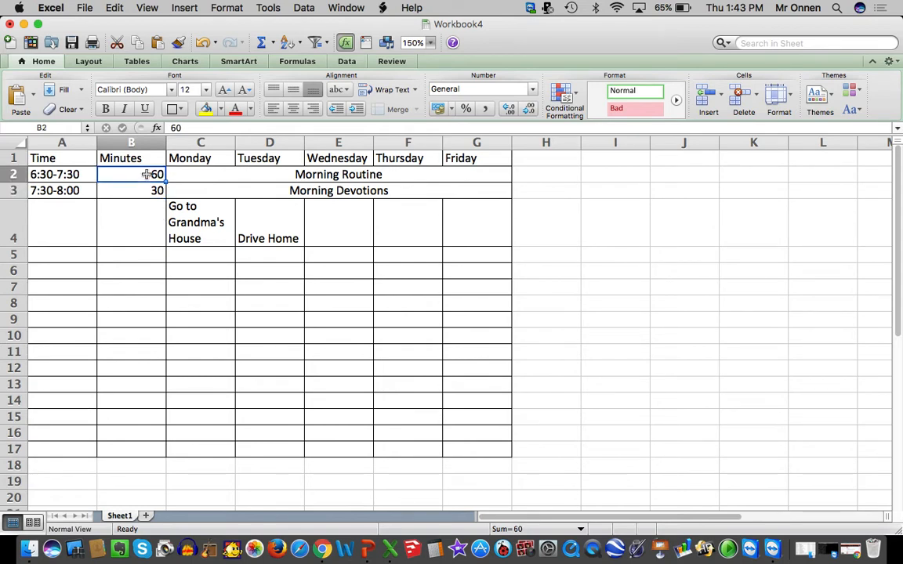
{"action": "left_click", "coordinate": [789, 107]}
{"action": "left_click", "coordinate": [792, 118]}
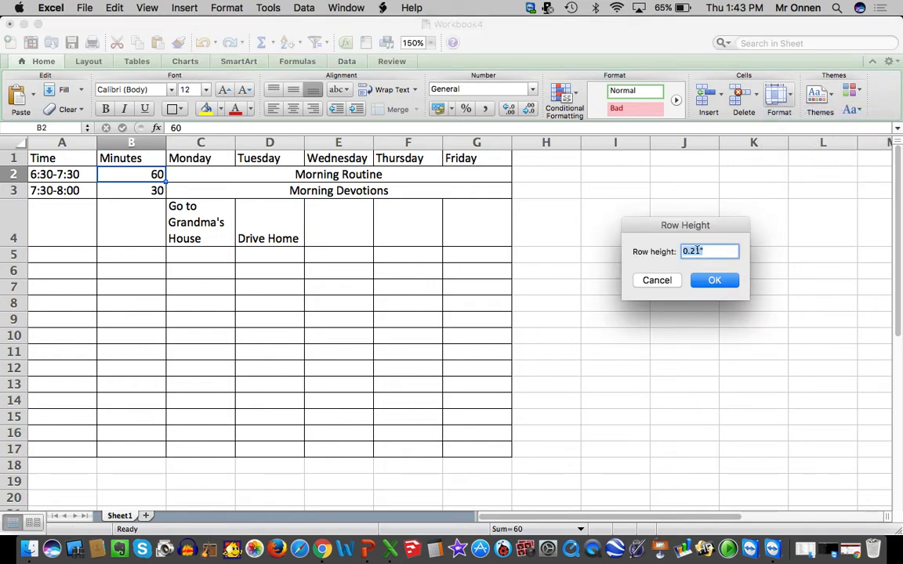
{"action": "left_click", "coordinate": [694, 251]}
{"action": "left_click", "coordinate": [714, 282]}
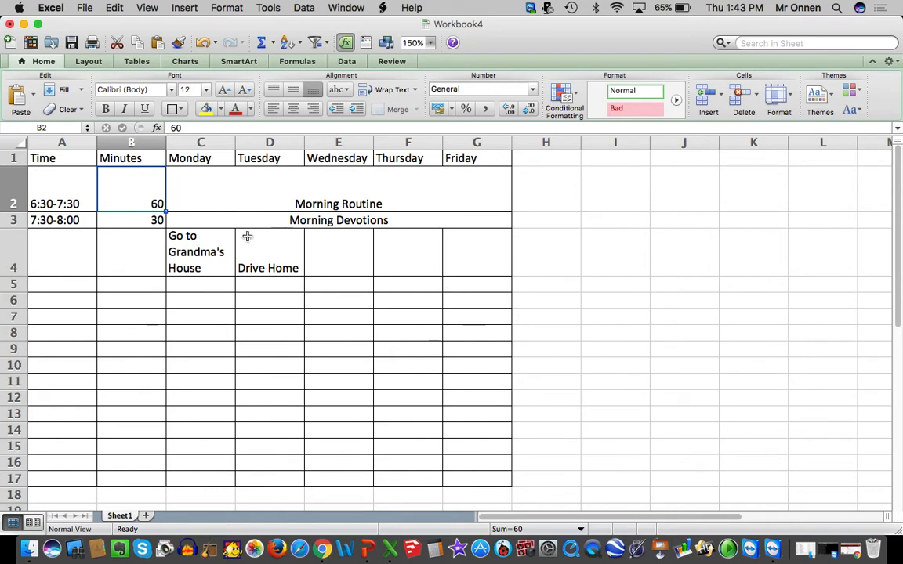
Set the height of row 3, the 30-minute Morning Devotions row, to 0.3 inches
{"action": "left_click", "coordinate": [159, 221]}
{"action": "left_click", "coordinate": [776, 96]}
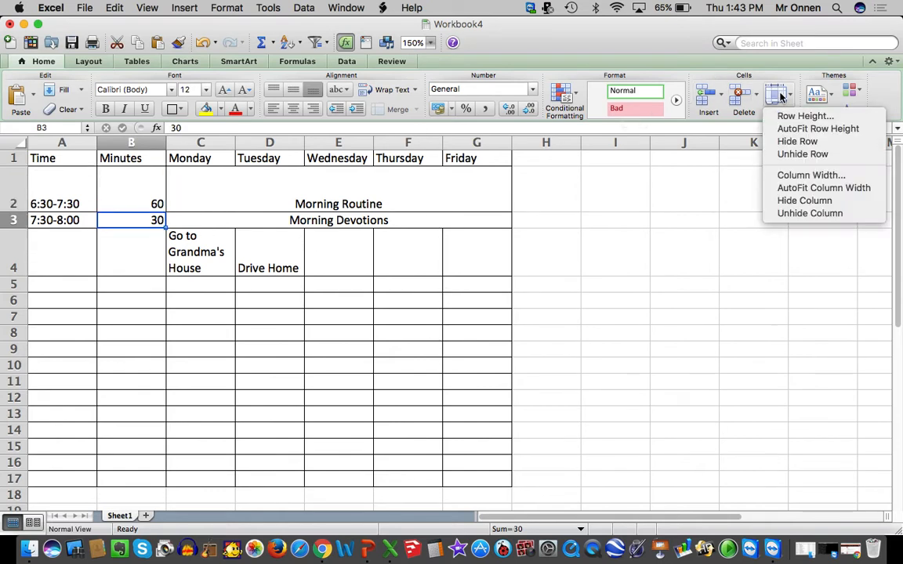
{"action": "left_click", "coordinate": [780, 116]}
{"action": "type", "text": "0.3"}
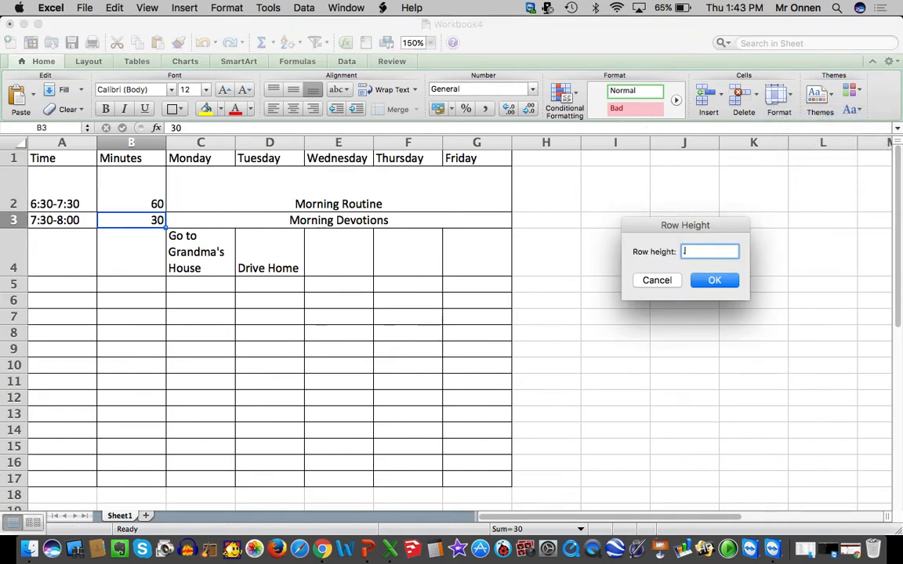
{"action": "key", "text": "Return"}
Enter a duration of 180 minutes in B4
{"action": "left_click", "coordinate": [135, 261]}
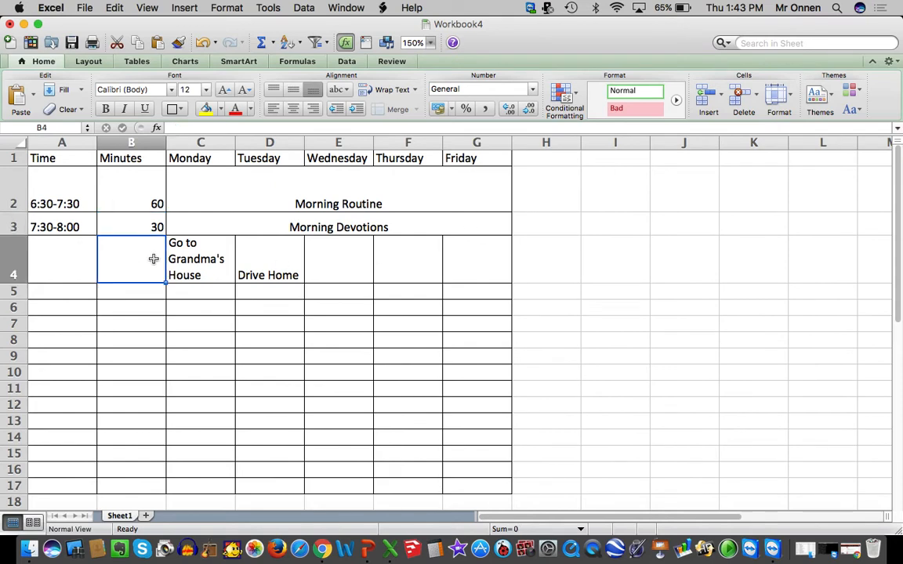
{"action": "type", "text": "180"}
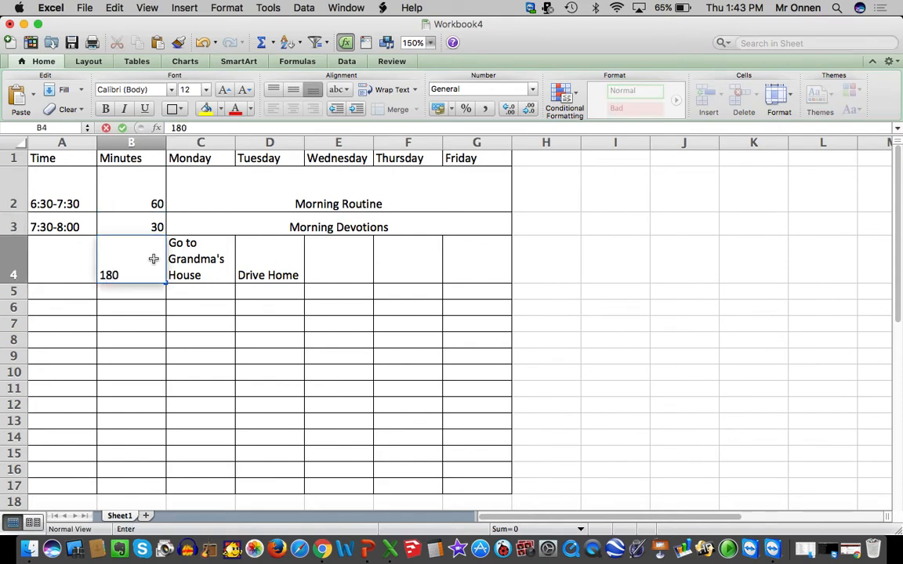
{"action": "left_click", "coordinate": [352, 233]}
{"action": "left_click", "coordinate": [199, 249]}
Set the height of row 4, the 180-minute row, to 1.8 inches
{"action": "left_click", "coordinate": [137, 248]}
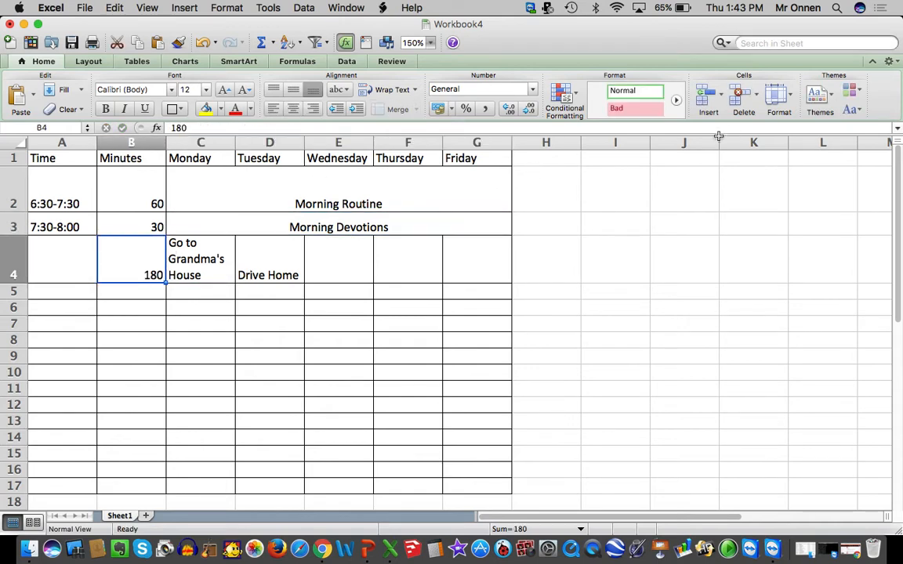
{"action": "left_click", "coordinate": [795, 96]}
{"action": "left_click", "coordinate": [784, 118]}
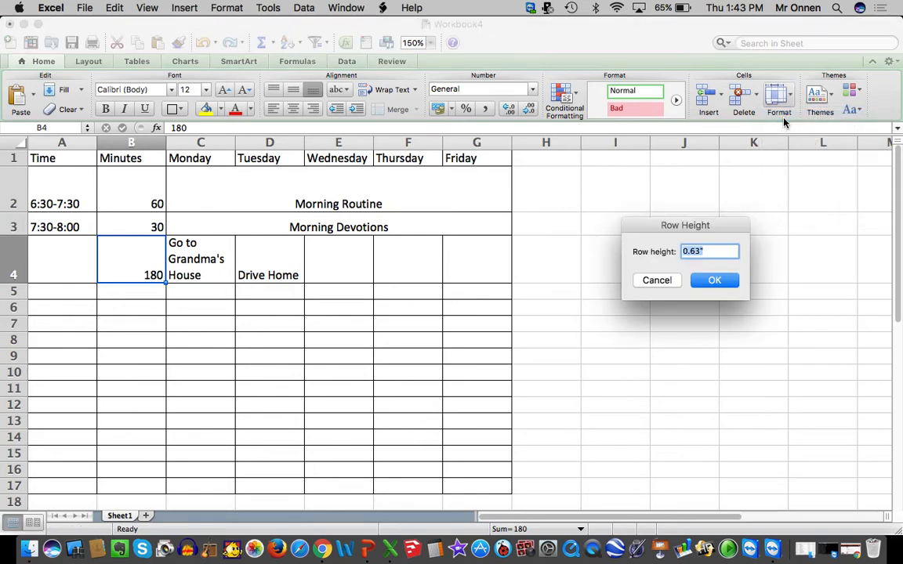
{"action": "type", "text": "1.8"}
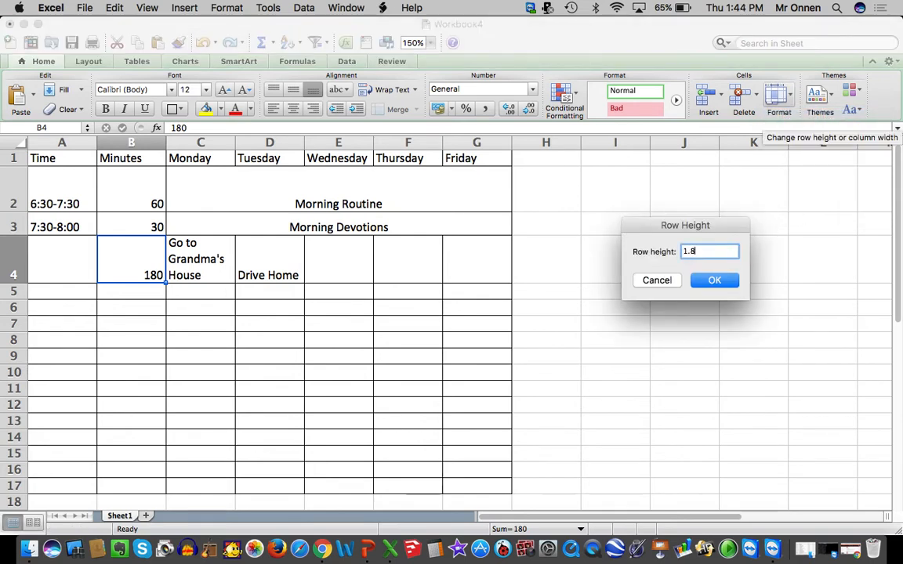
{"action": "key", "text": "Return"}
{"action": "left_click", "coordinate": [574, 315]}
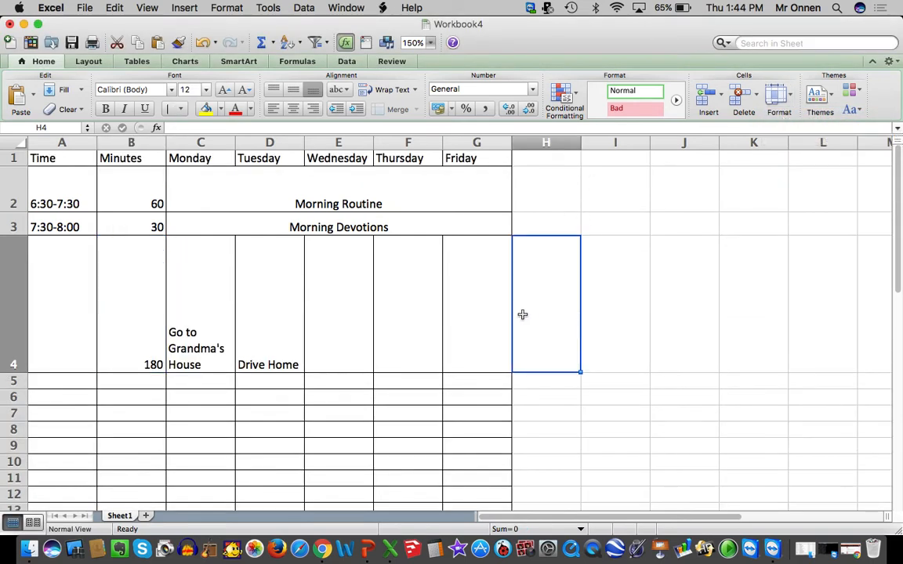
Enter the time slot 8:00-11:00 in A4
{"action": "left_click_drag", "start_coordinate": [486, 312], "coordinate": [71, 180]}
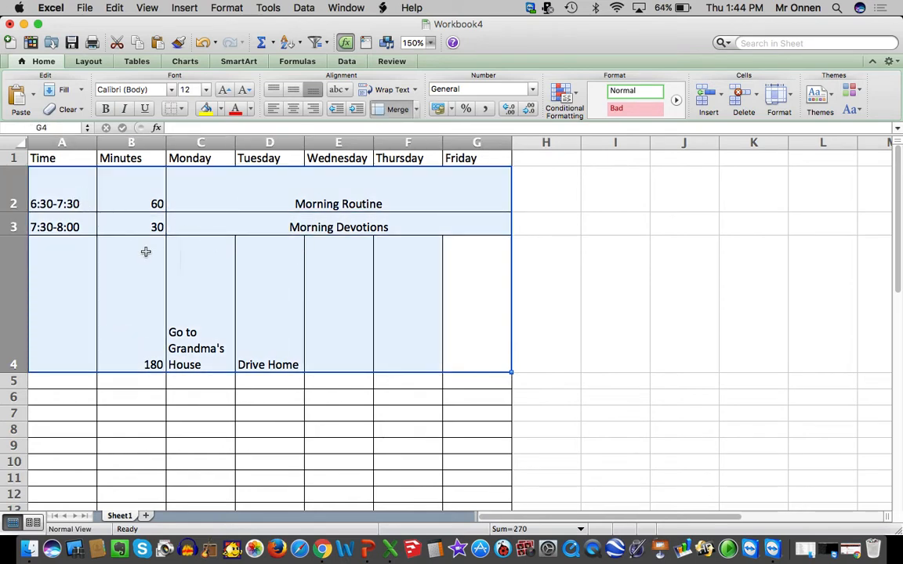
{"action": "left_click", "coordinate": [69, 281]}
{"action": "type", "text": "8"}
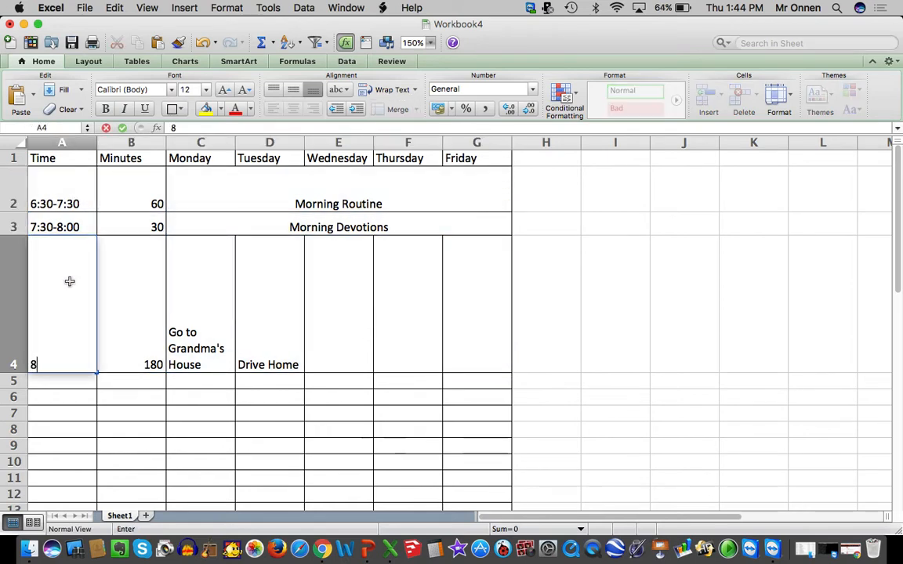
{"action": "type", "text": ":00-11"}
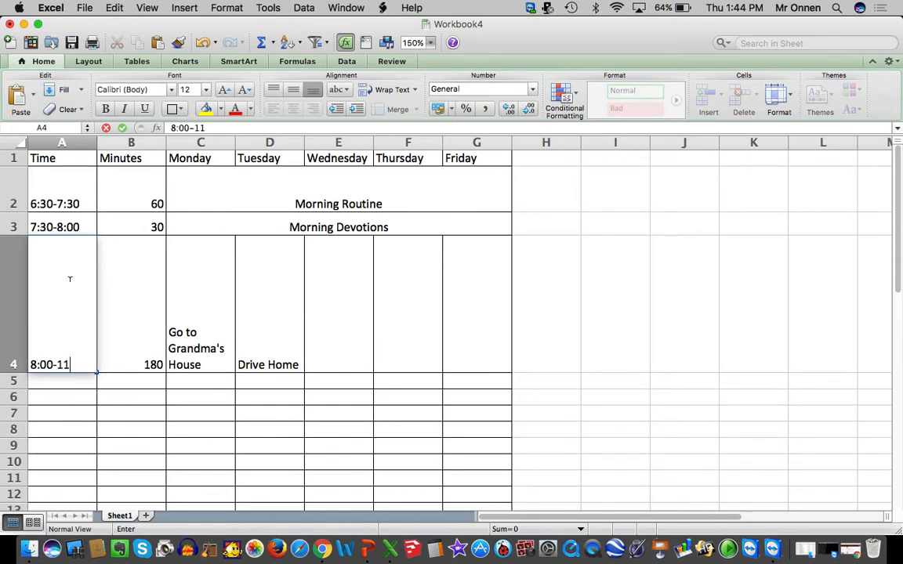
{"action": "type", "text": ":00\\"}
{"action": "key", "text": "BackSpace"}
{"action": "left_click", "coordinate": [368, 429]}
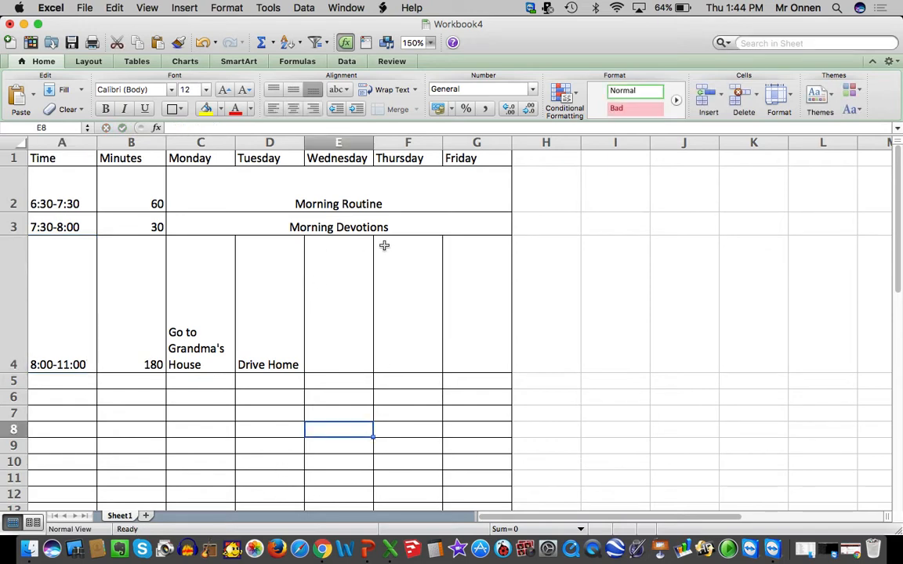
Left-align the contents of the three filled schedule rows, A2:G4
{"action": "left_click_drag", "start_coordinate": [453, 349], "coordinate": [81, 177]}
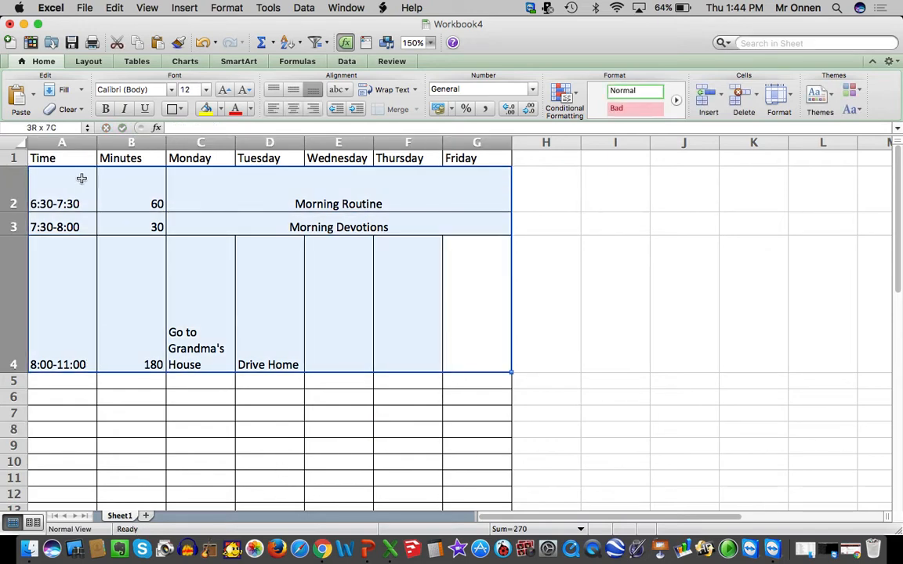
{"action": "left_click", "coordinate": [275, 110]}
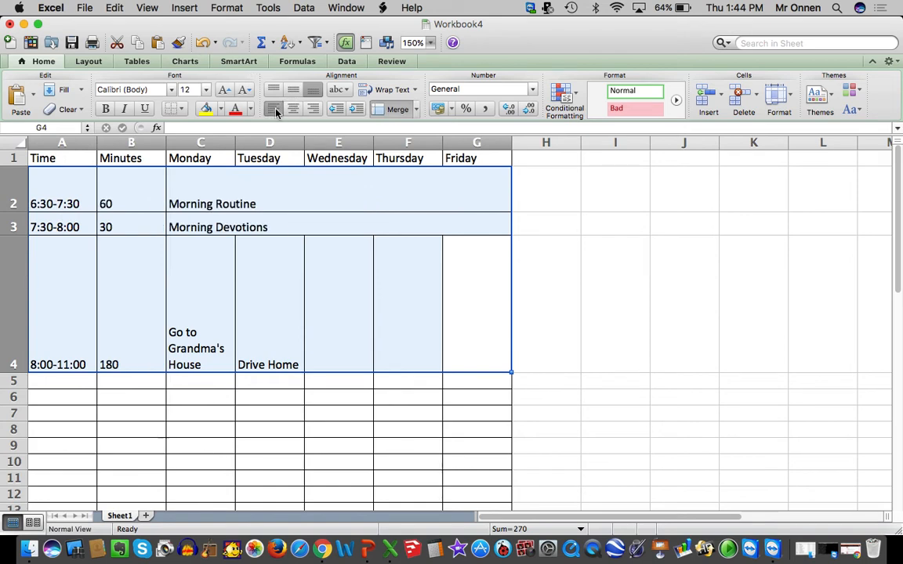
Center the contents of the three filled schedule rows, A2:G4, both horizontally and vertically
{"action": "left_click", "coordinate": [314, 109]}
{"action": "left_click", "coordinate": [294, 110]}
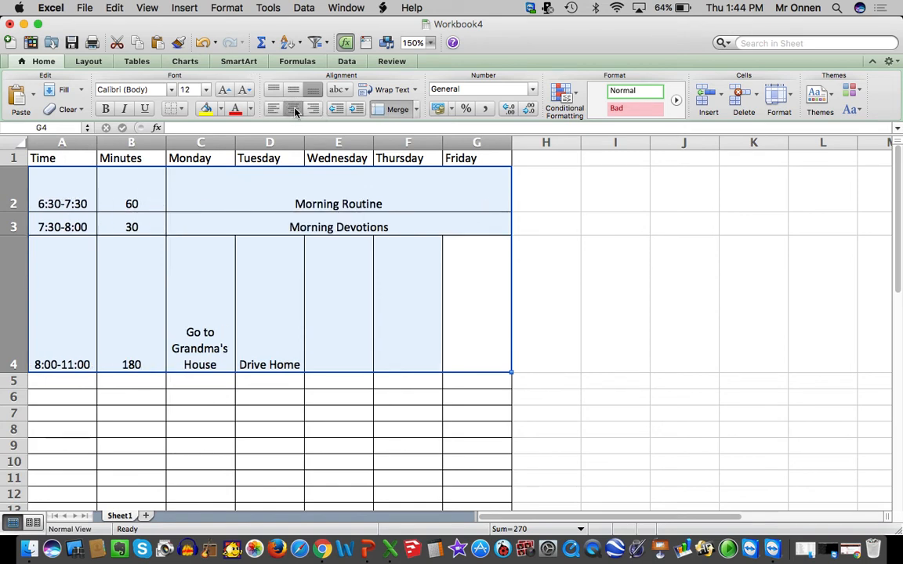
{"action": "right_click", "coordinate": [294, 307]}
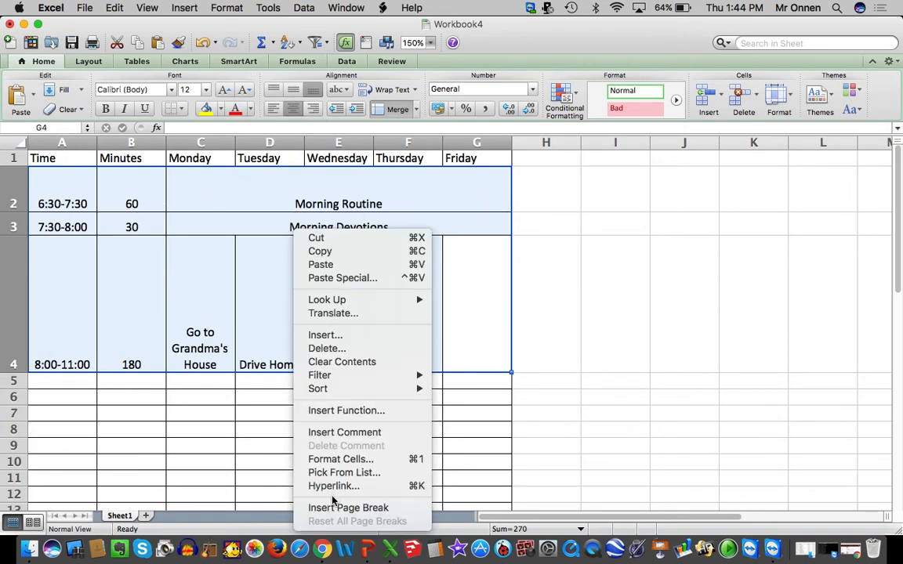
{"action": "left_click", "coordinate": [336, 461]}
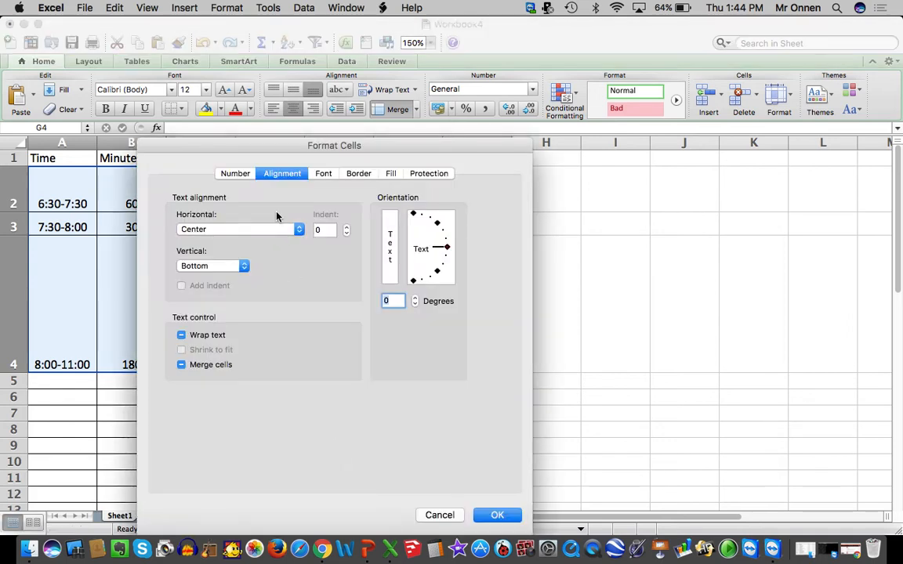
{"action": "left_click", "coordinate": [223, 269]}
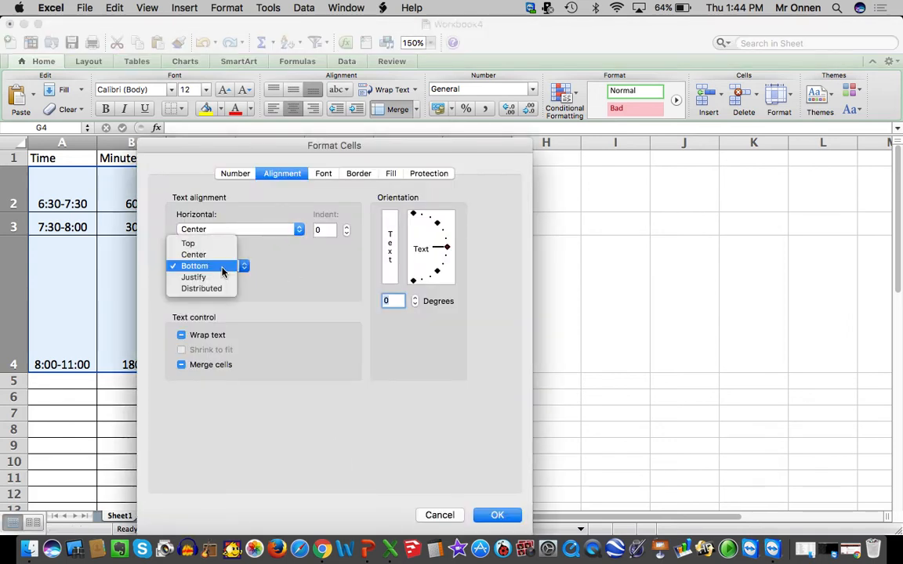
{"action": "left_click", "coordinate": [196, 255]}
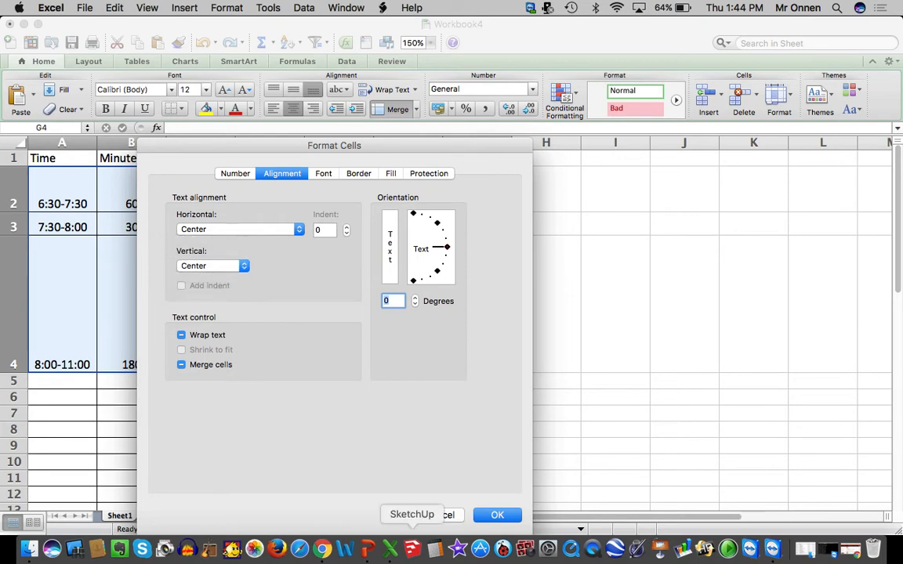
{"action": "left_click", "coordinate": [502, 516]}
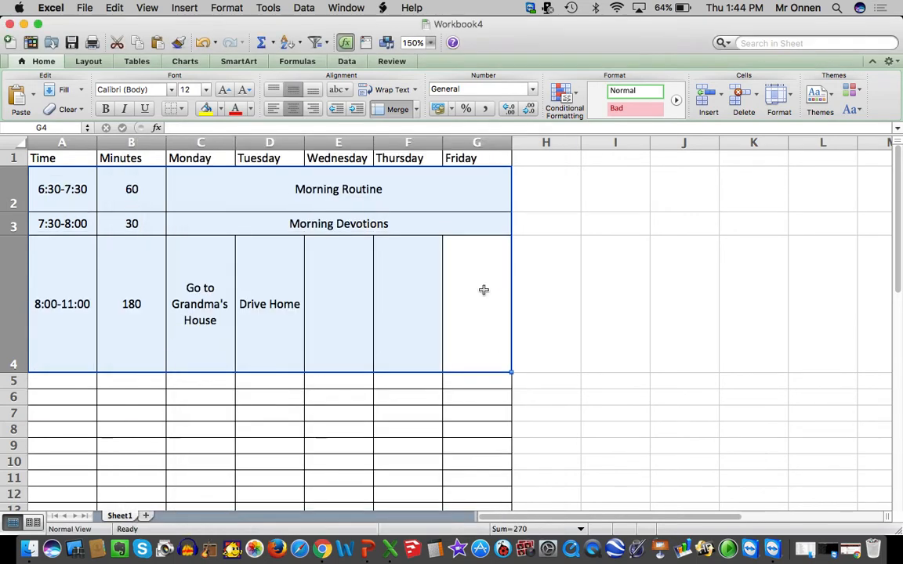
Insert an entire blank row above the header row that starts with Time
{"action": "left_click", "coordinate": [61, 159]}
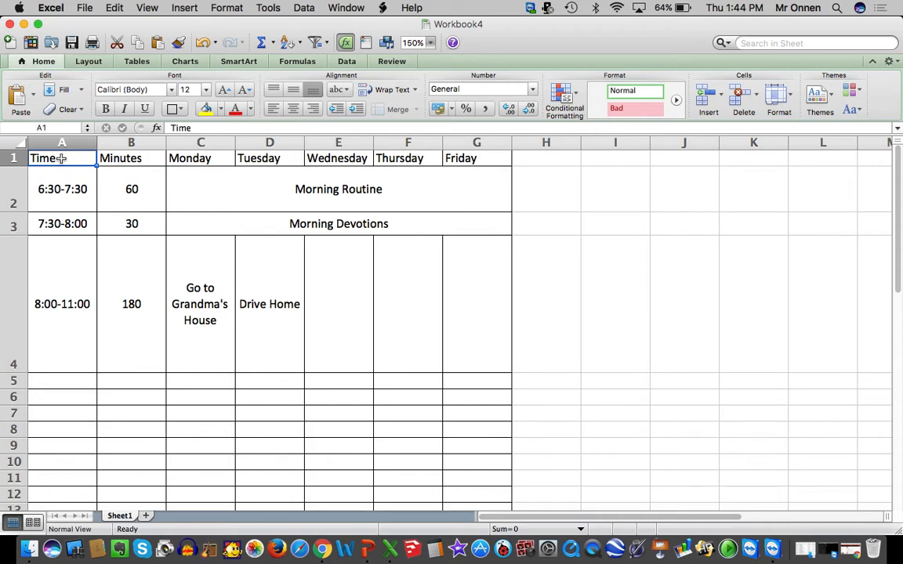
{"action": "right_click", "coordinate": [61, 158]}
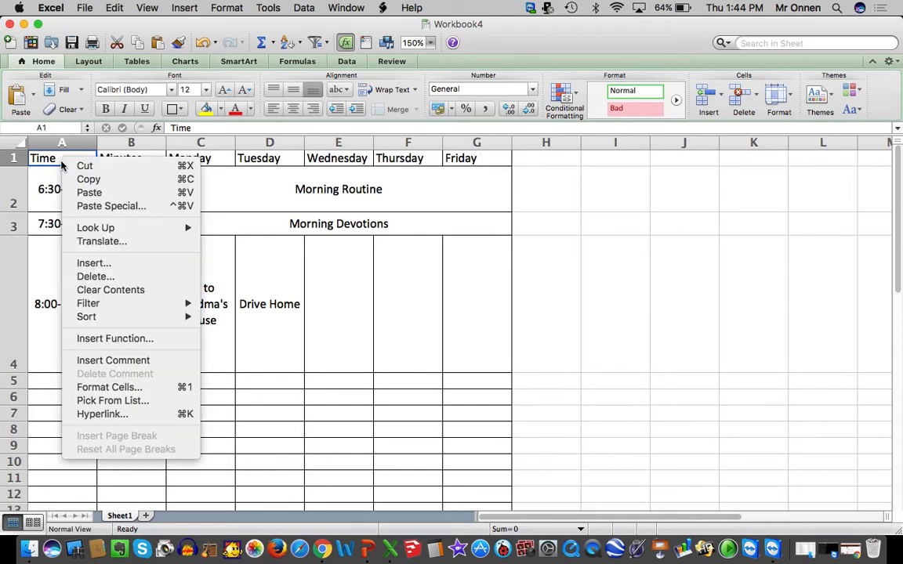
{"action": "left_click", "coordinate": [98, 265]}
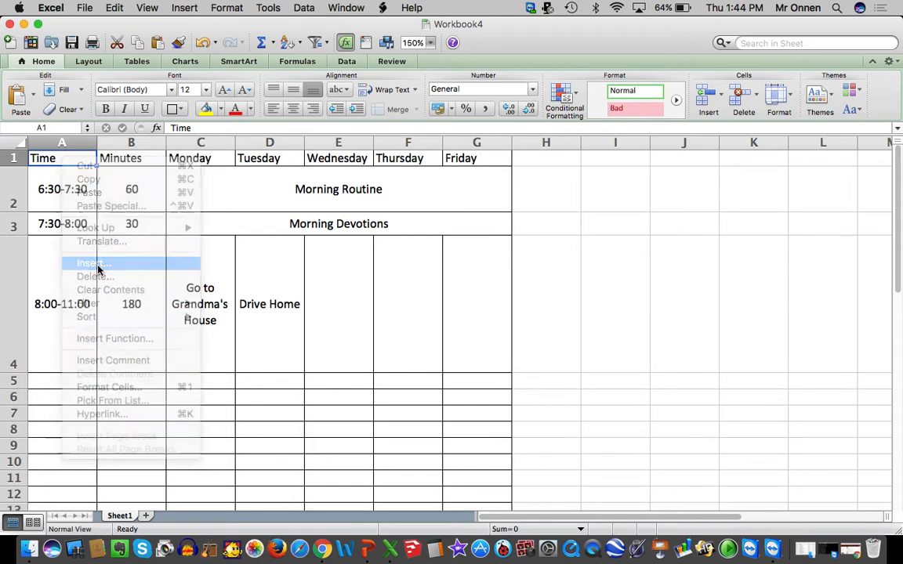
{"action": "left_click", "coordinate": [93, 263]}
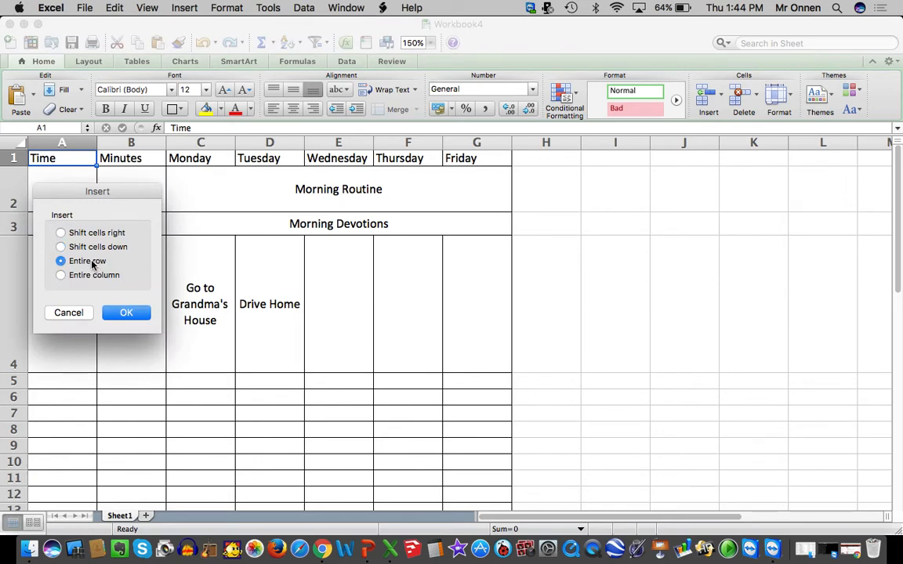
{"action": "left_click", "coordinate": [127, 313]}
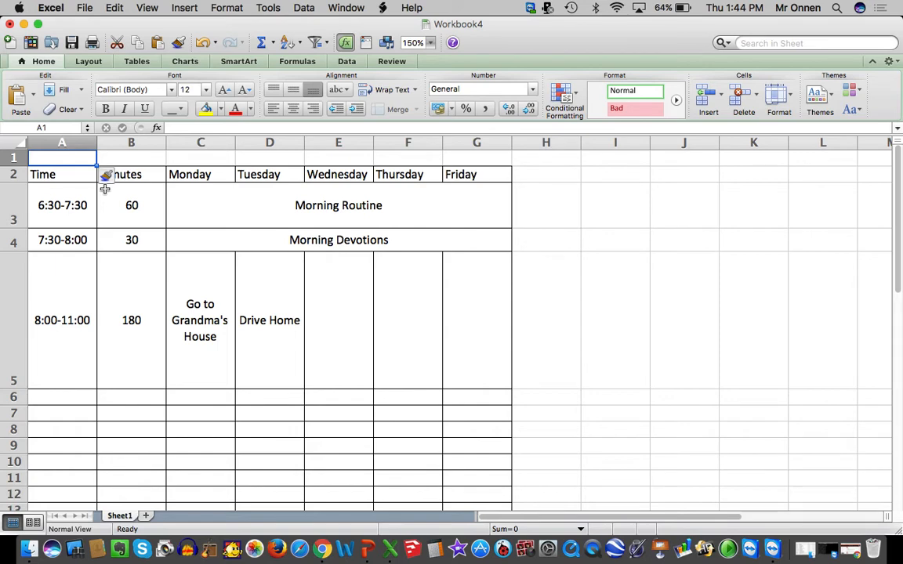
Enter a title in A1 made of the schedule owner's name in the possessive followed by "Wekly Schedule"
{"action": "type", "text": "Mr. Onnen"}
{"action": "key", "text": "Return"}
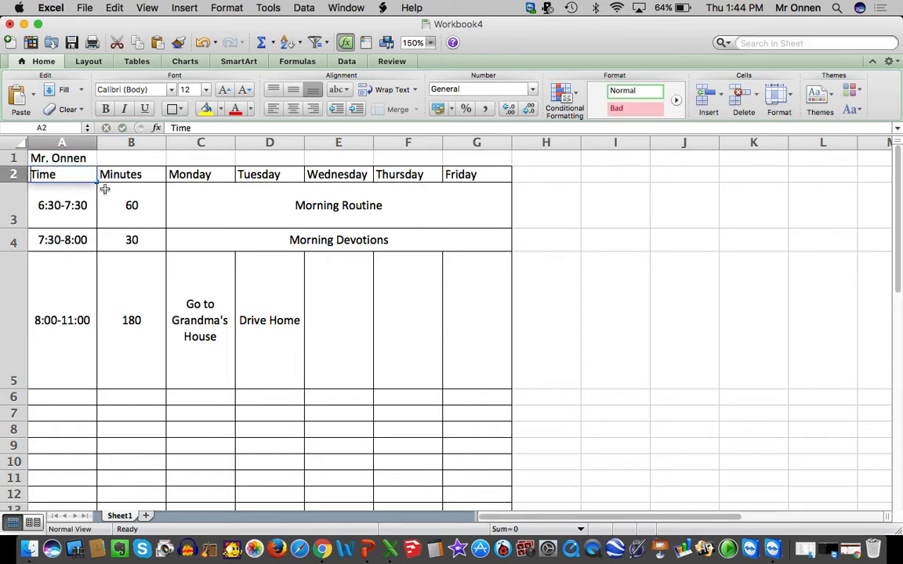
{"action": "type", "text": "s"}
{"action": "key", "text": "super+z"}
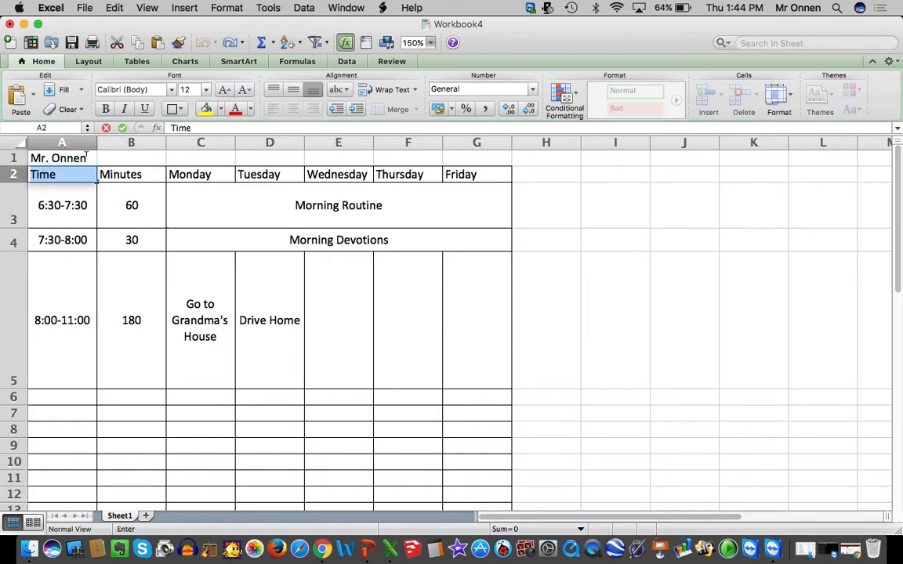
{"action": "double_click", "coordinate": [89, 158]}
{"action": "type", "text": "'s"}
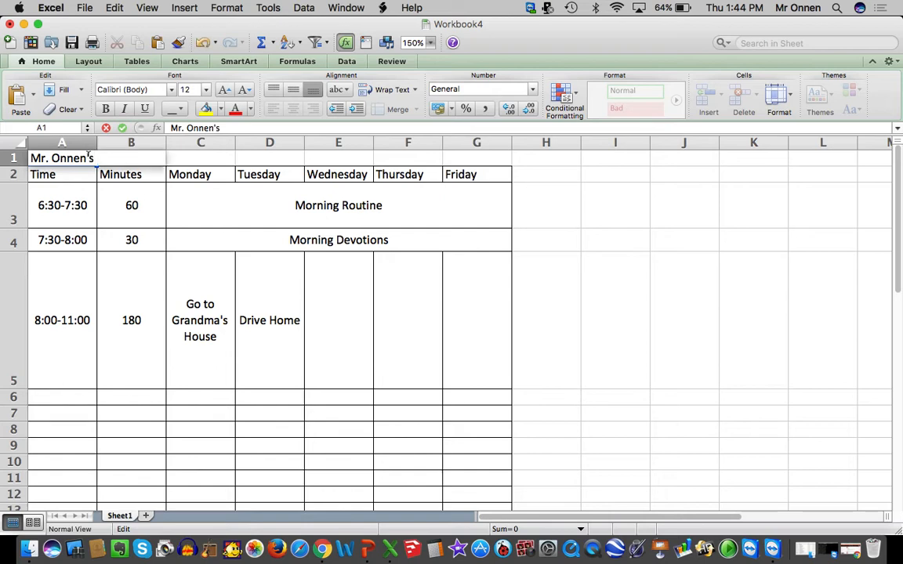
{"action": "type", "text": " Wekly Sched"}
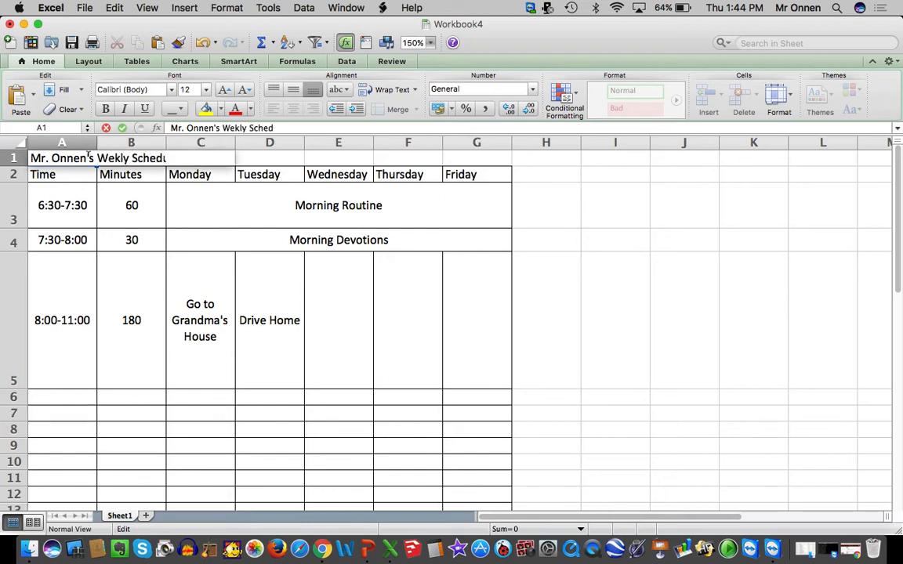
{"action": "type", "text": "ule"}
{"action": "left_click", "coordinate": [276, 294]}
Merge the title row cells A1:G1 into one cell spanning the schedule
{"action": "left_click_drag", "start_coordinate": [465, 155], "coordinate": [98, 156]}
{"action": "right_click", "coordinate": [88, 159]}
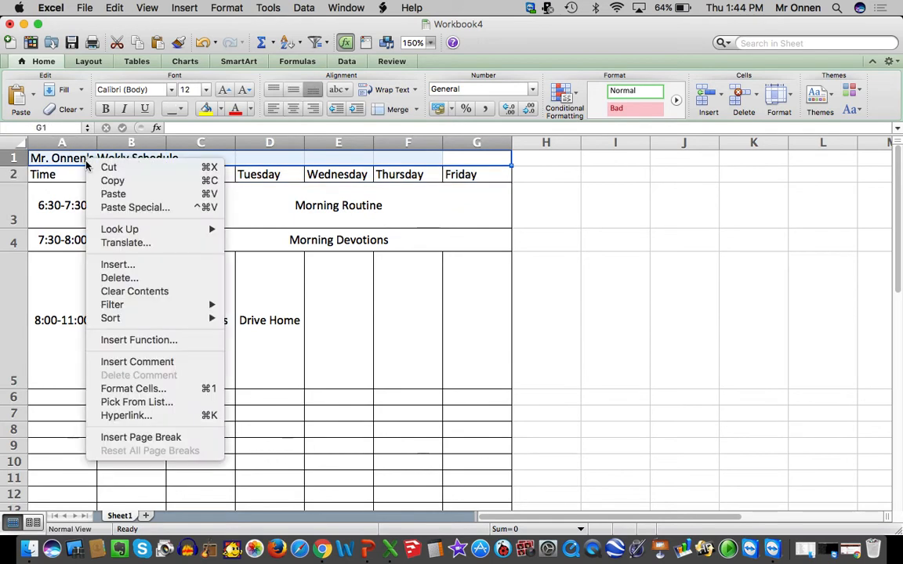
{"action": "left_click", "coordinate": [162, 392]}
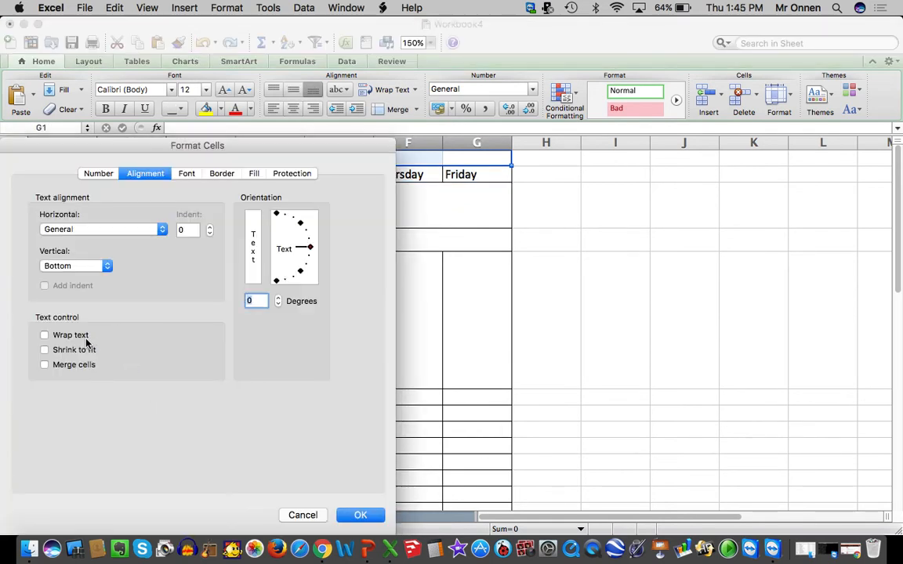
{"action": "key", "text": "Return"}
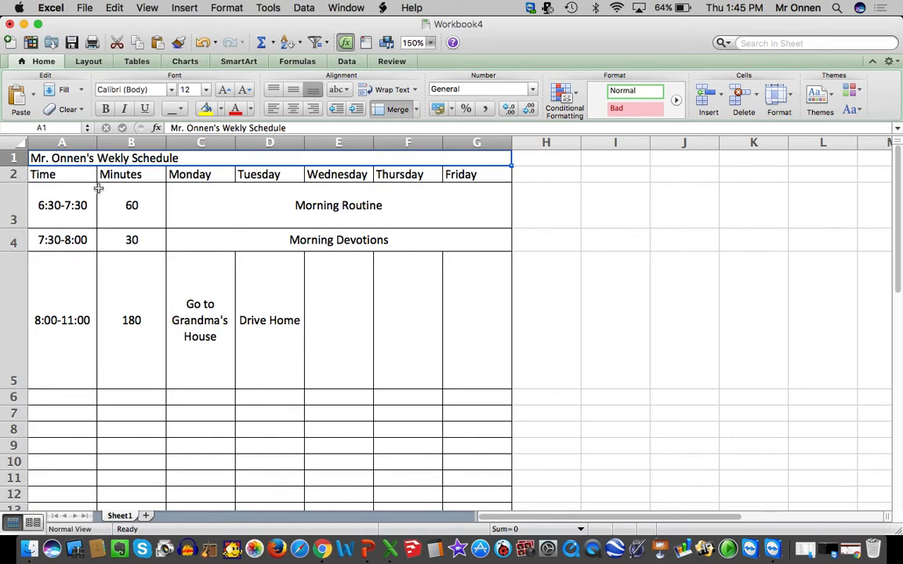
Correct the misspelled word in the merged title to "Weekly"
{"action": "double_click", "coordinate": [107, 158]}
{"action": "type", "text": "e"}
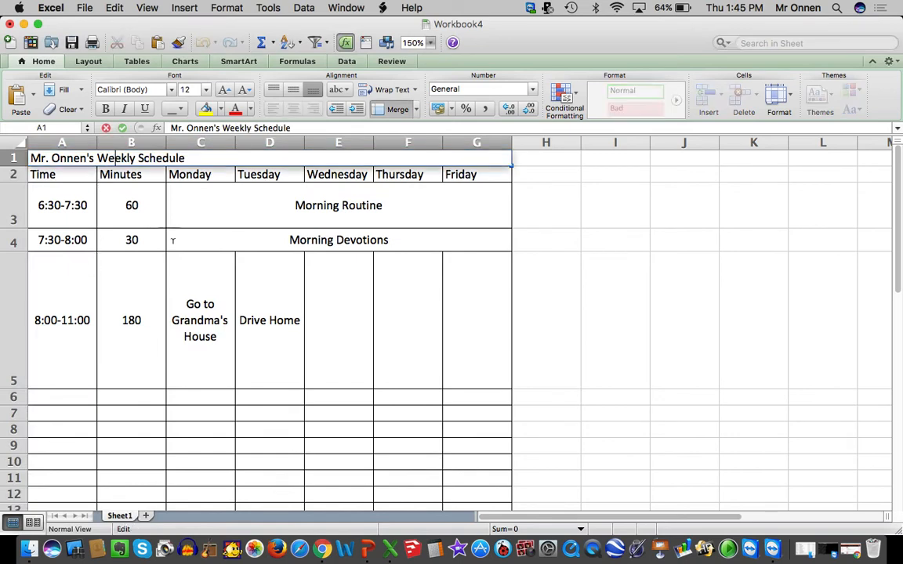
{"action": "left_click", "coordinate": [173, 240]}
Fill the merged title cell with a lighter blue theme color
{"action": "left_click", "coordinate": [145, 157]}
{"action": "left_click", "coordinate": [222, 110]}
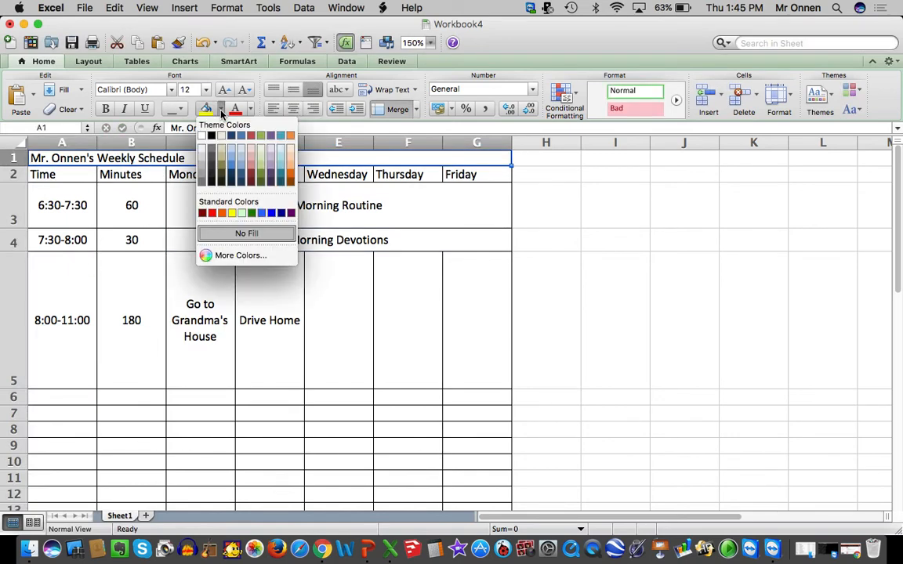
{"action": "left_click", "coordinate": [232, 160]}
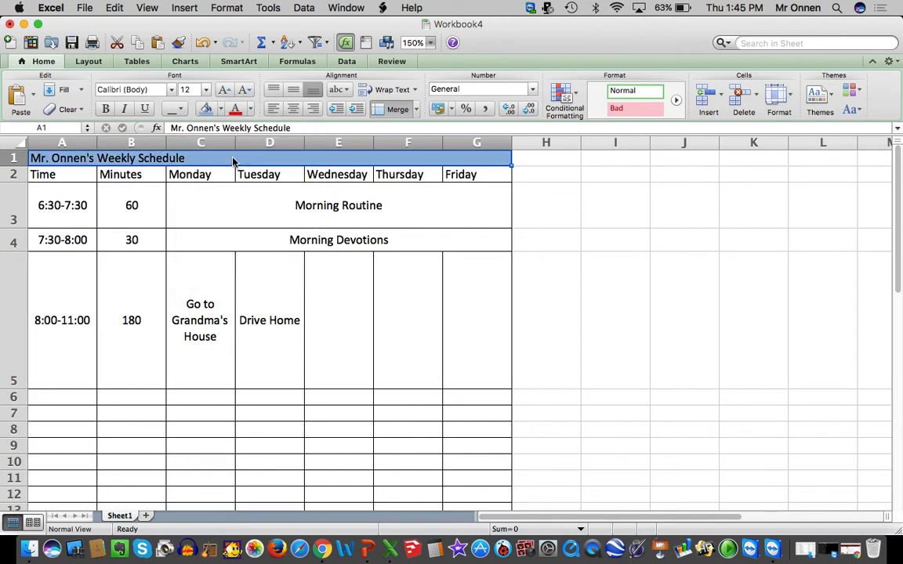
Format the title in A1 as bold, centered text with a font size of 20
{"action": "left_click", "coordinate": [223, 89]}
{"action": "left_click", "coordinate": [224, 89]}
{"action": "left_click", "coordinate": [223, 89]}
{"action": "left_click", "coordinate": [223, 90]}
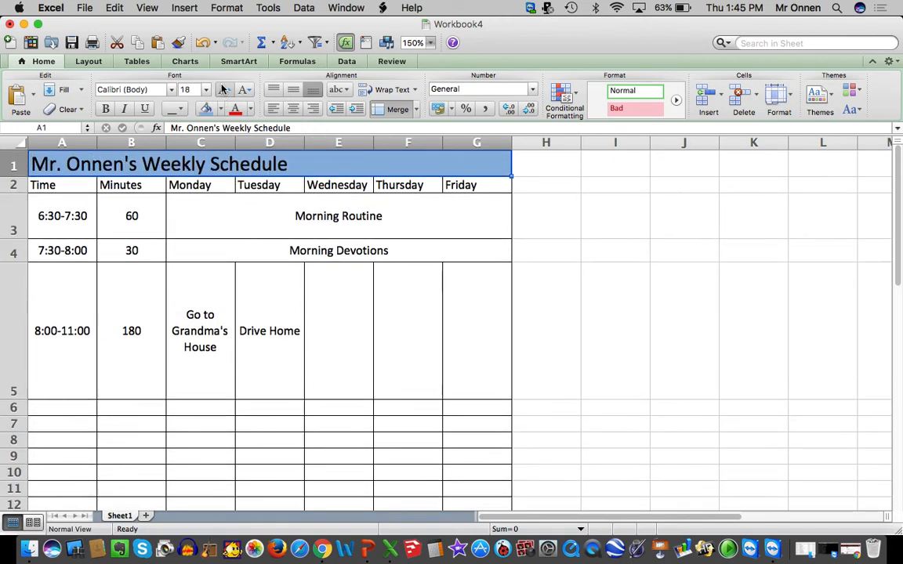
{"action": "left_click", "coordinate": [107, 109]}
{"action": "left_click", "coordinate": [289, 111]}
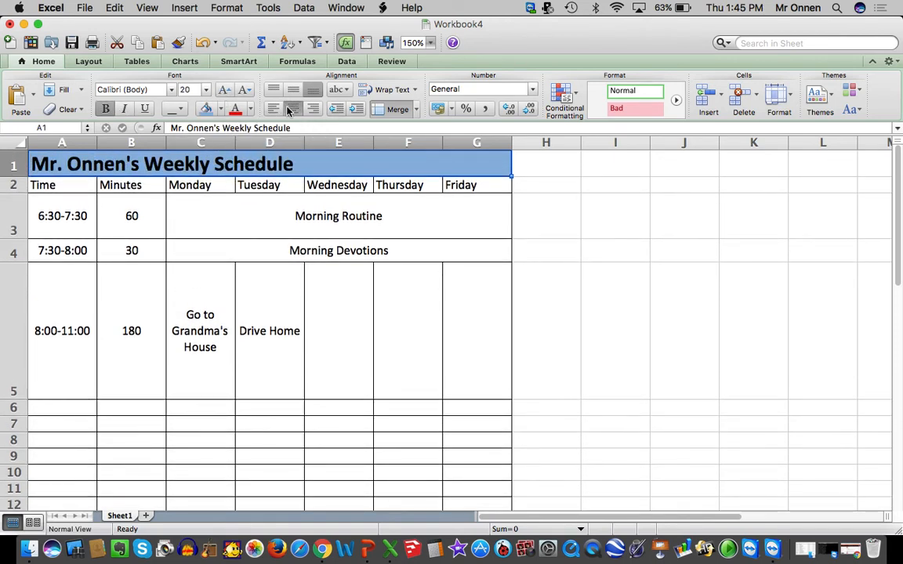
{"action": "left_click", "coordinate": [357, 295]}
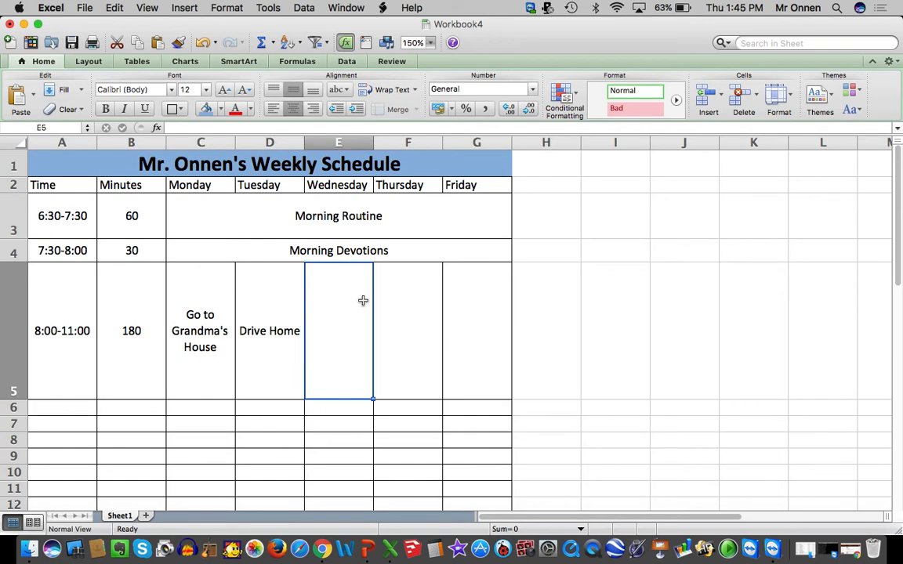
Check the print preview to see how the schedule fits on the page, without printing it
{"action": "scroll", "coordinate": [363, 301], "scroll_direction": "down", "scroll_amount": 5}
{"action": "scroll", "coordinate": [363, 302], "scroll_direction": "up", "scroll_amount": 4}
{"action": "scroll", "coordinate": [363, 300], "scroll_direction": "up", "scroll_amount": 1}
{"action": "left_click", "coordinate": [84, 7]}
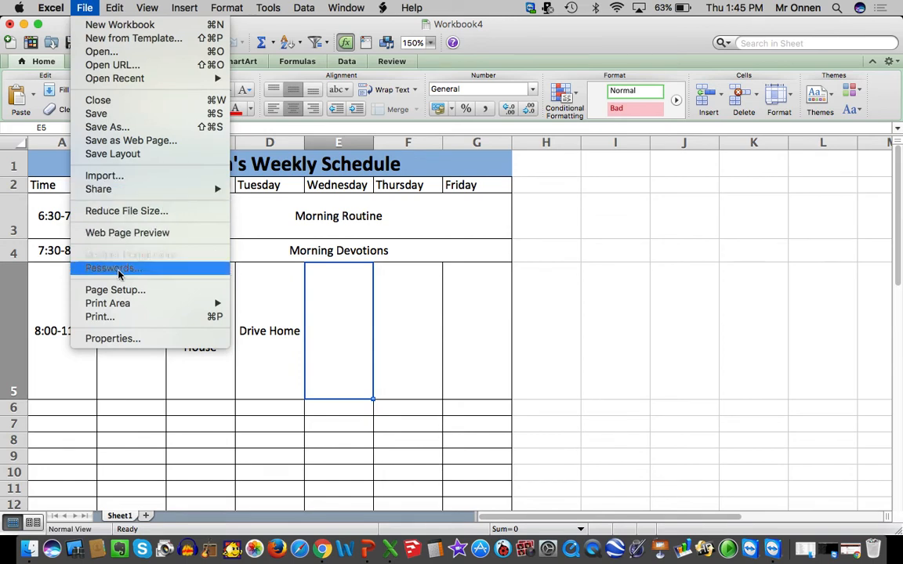
{"action": "left_click", "coordinate": [113, 317]}
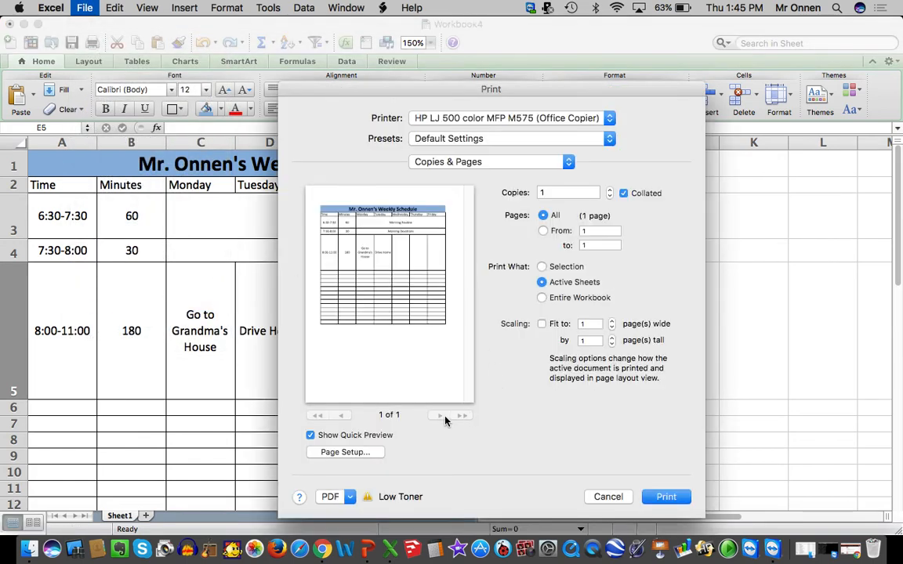
{"action": "left_click", "coordinate": [607, 497]}
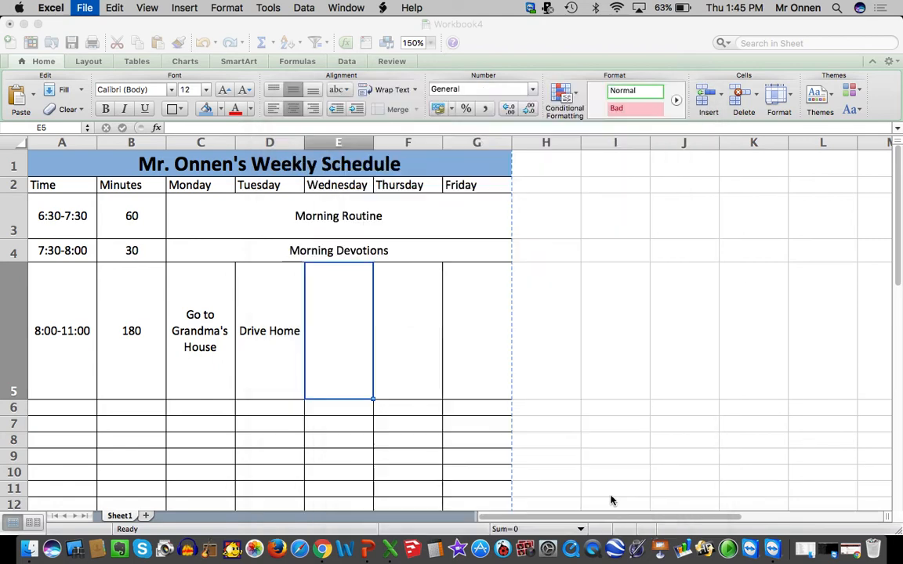
Set the width of the Monday-to-Friday columns, C through G, to 1 inch
{"action": "left_click", "coordinate": [471, 185]}
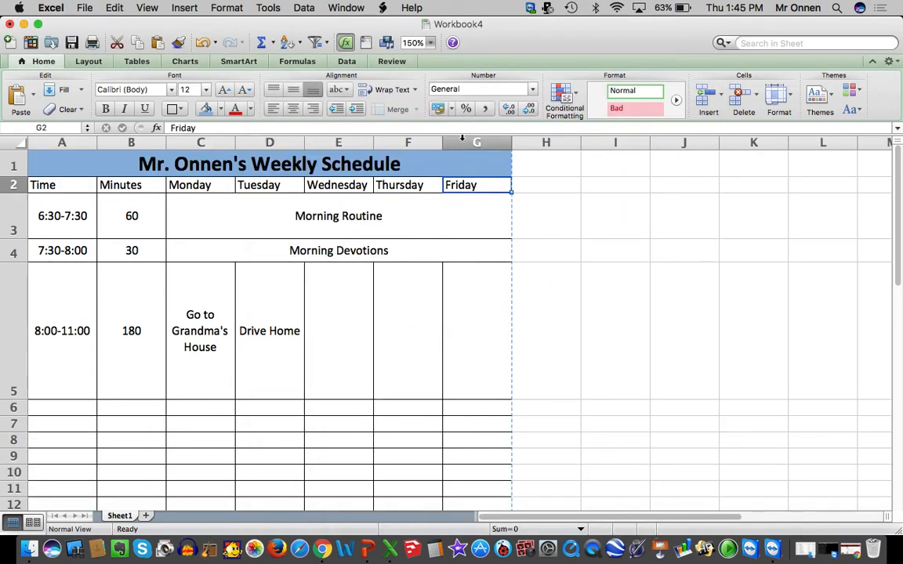
{"action": "left_click_drag", "start_coordinate": [196, 139], "coordinate": [459, 129]}
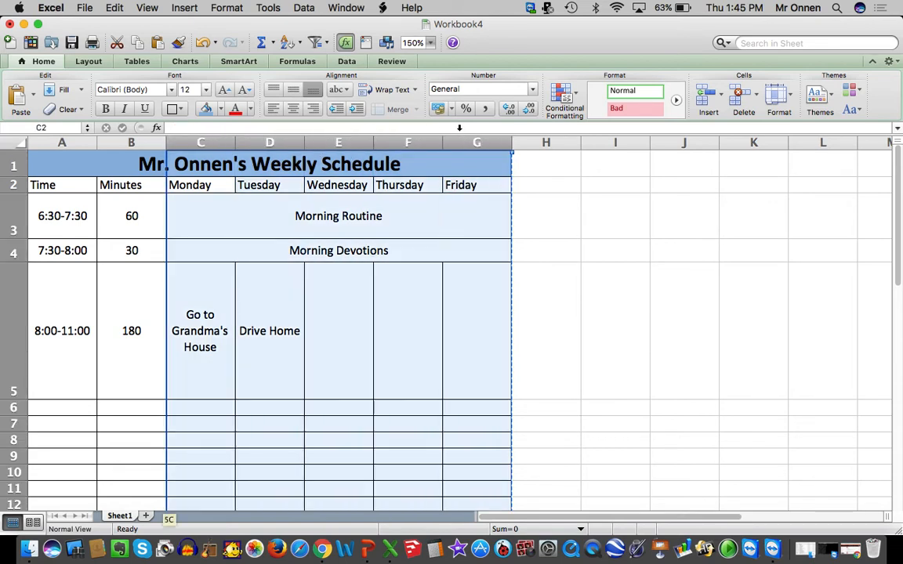
{"action": "left_click", "coordinate": [776, 95]}
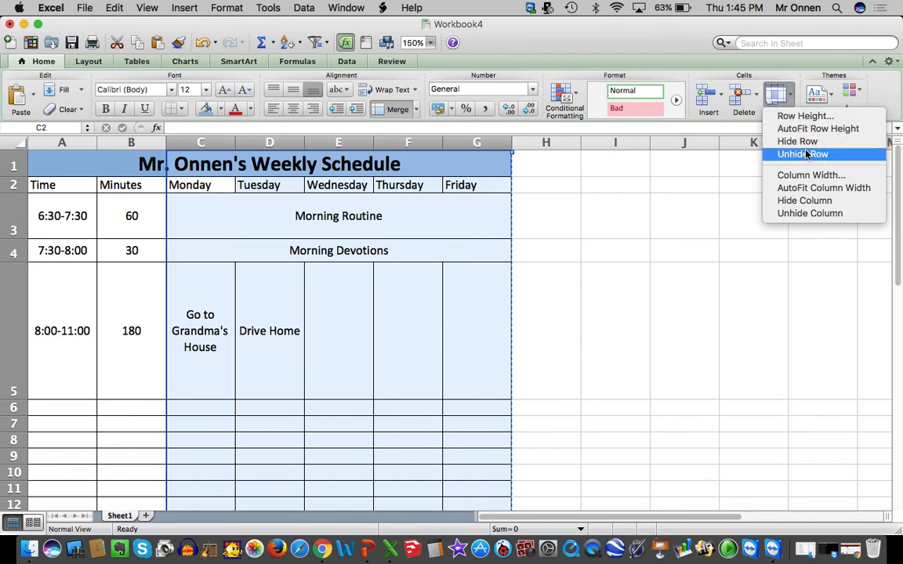
{"action": "left_click", "coordinate": [812, 177]}
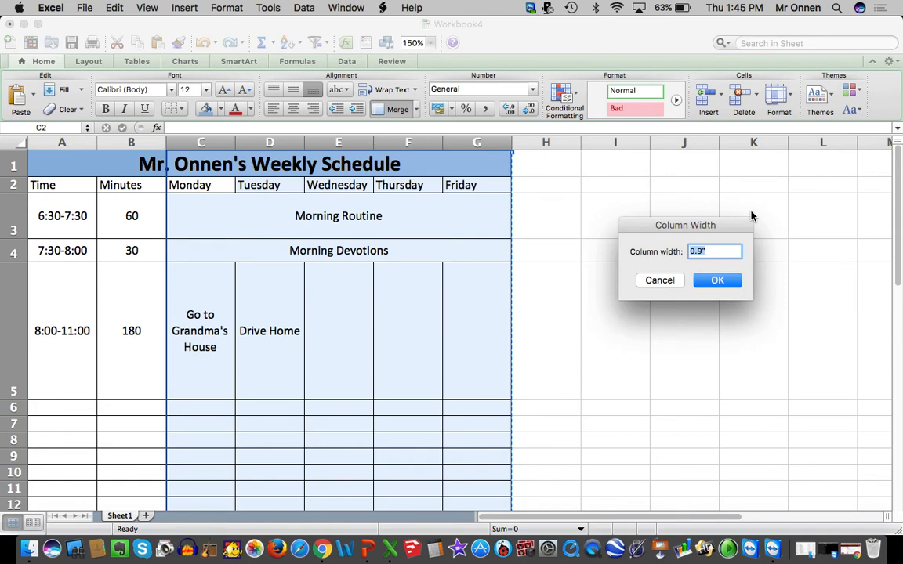
{"action": "type", "text": "1"}
{"action": "key", "text": "Return"}
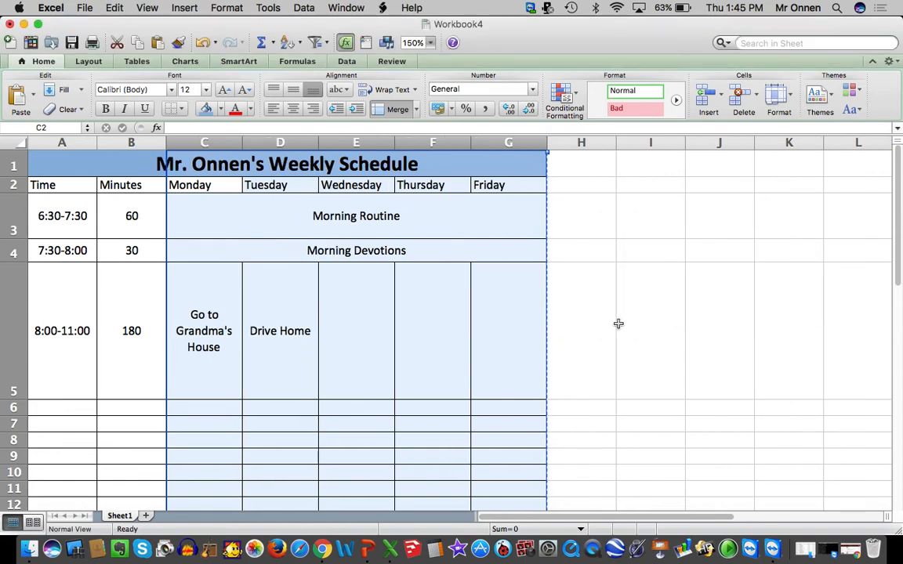
Open the print preview again to check the page fit of the widened schedule
{"action": "left_click", "coordinate": [571, 245]}
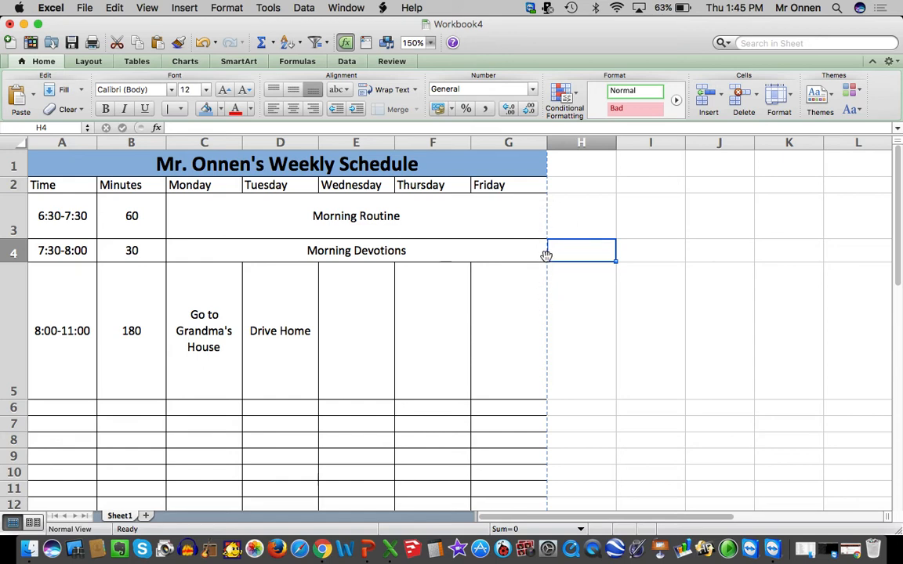
{"action": "left_click", "coordinate": [88, 8]}
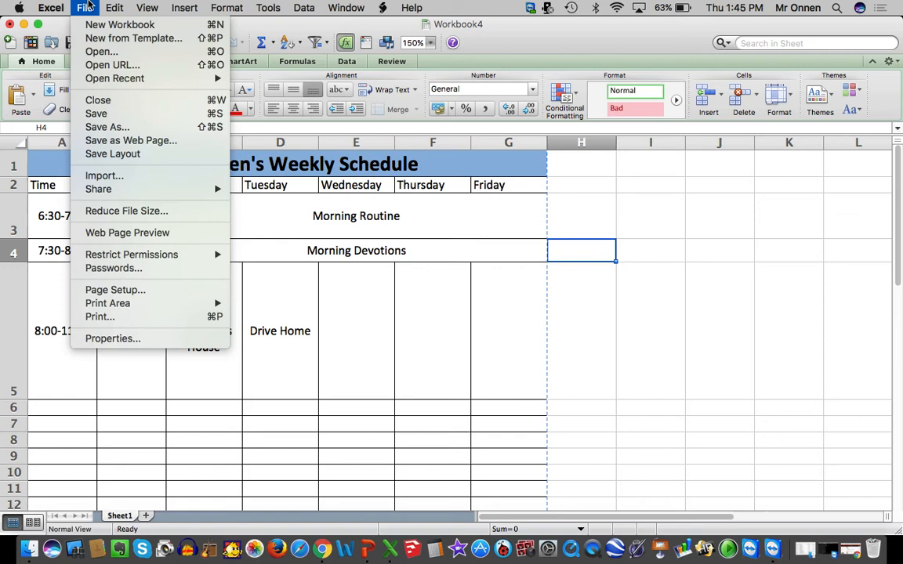
{"action": "left_click", "coordinate": [115, 316]}
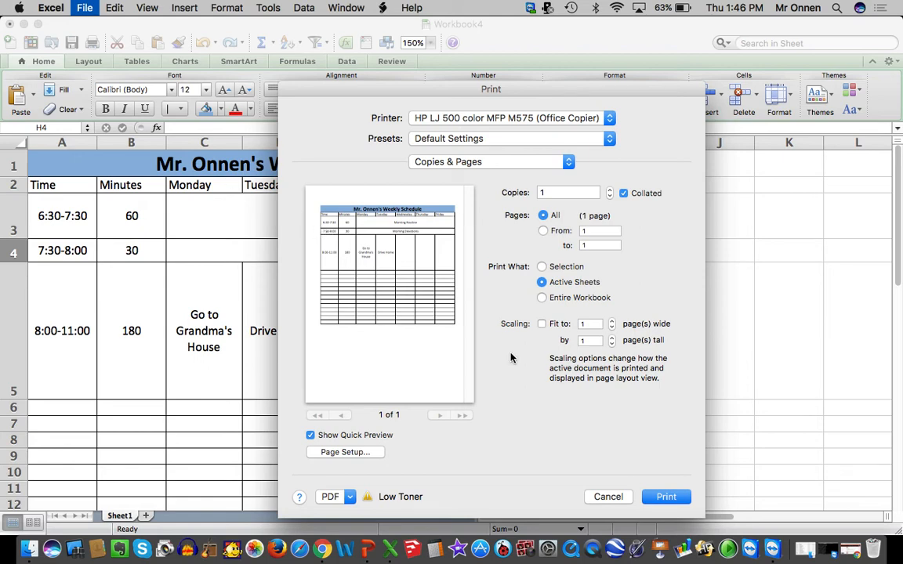
Set the page's left, right, top and bottom margins to 0.5 inches
{"action": "left_click", "coordinate": [608, 496]}
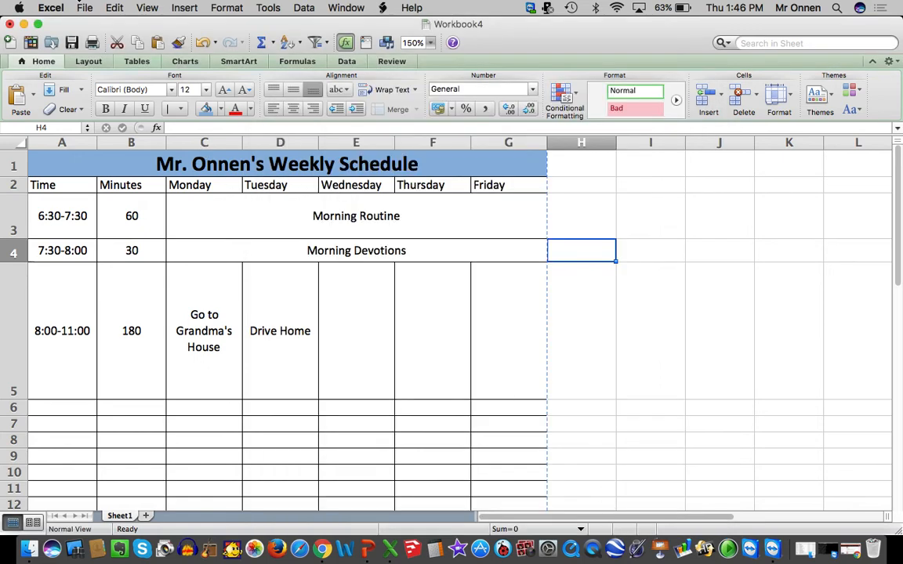
{"action": "left_click", "coordinate": [83, 7]}
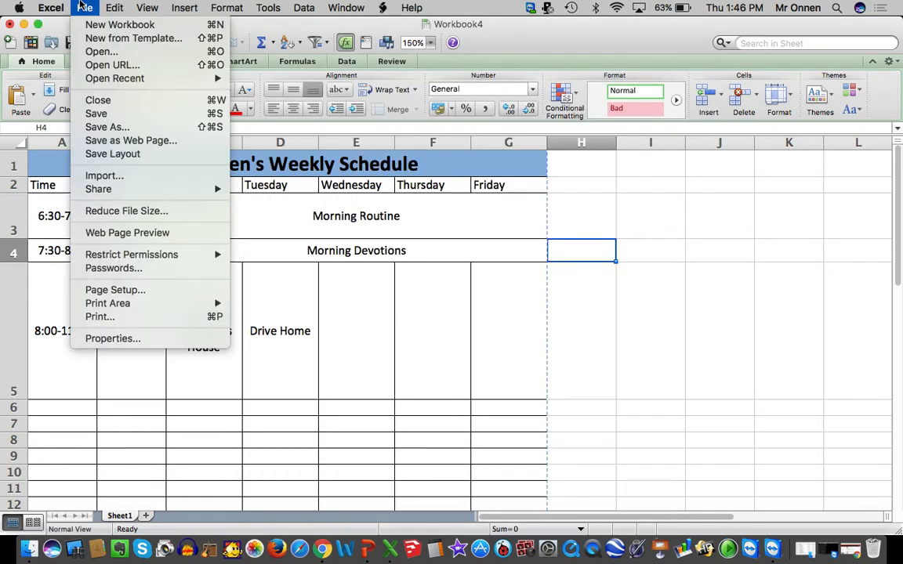
{"action": "left_click", "coordinate": [130, 289]}
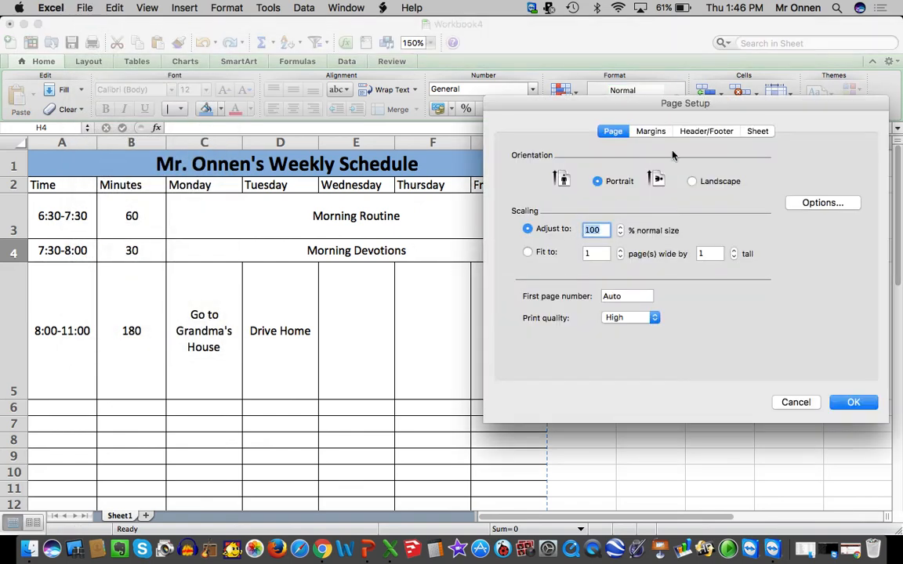
{"action": "left_click", "coordinate": [651, 134]}
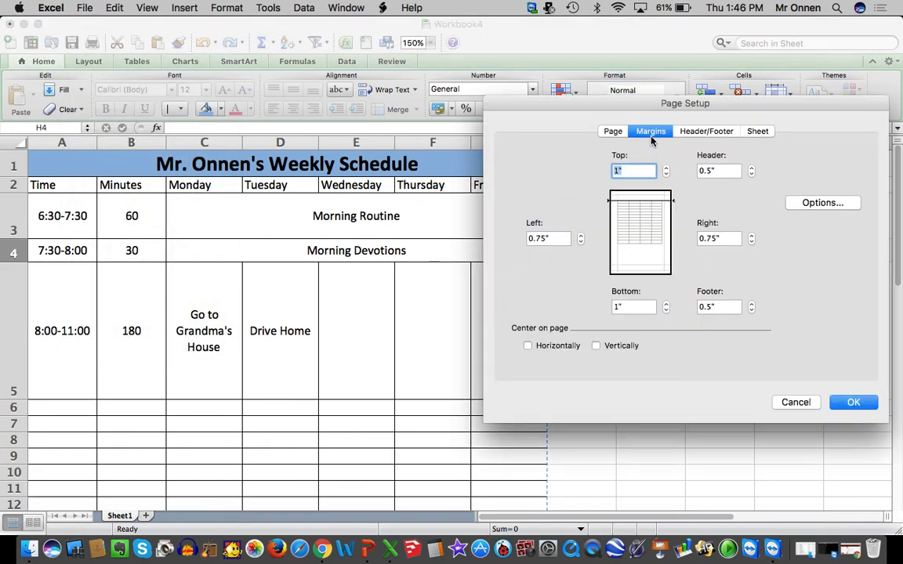
{"action": "left_click", "coordinate": [581, 242]}
{"action": "left_click", "coordinate": [752, 241]}
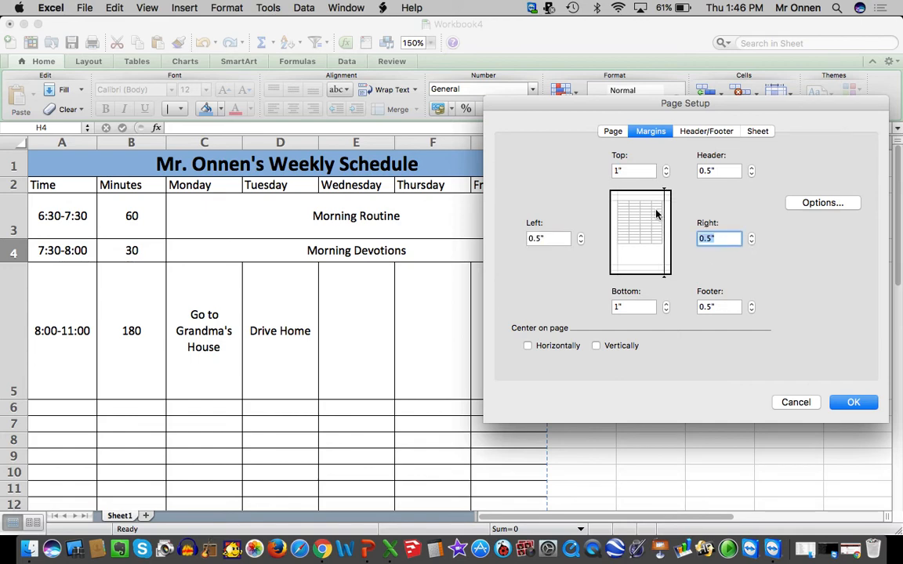
{"action": "left_click", "coordinate": [664, 176]}
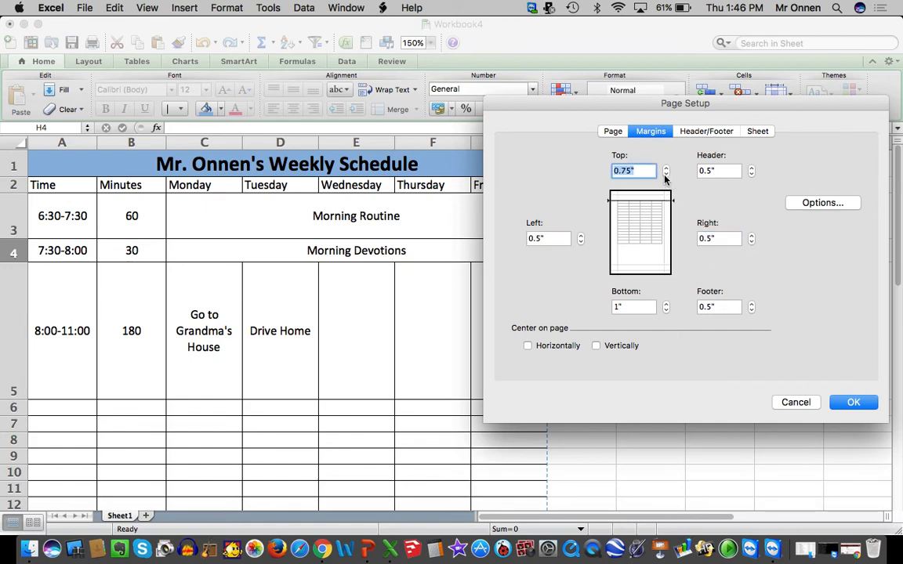
{"action": "left_click", "coordinate": [664, 176]}
{"action": "left_click", "coordinate": [665, 311]}
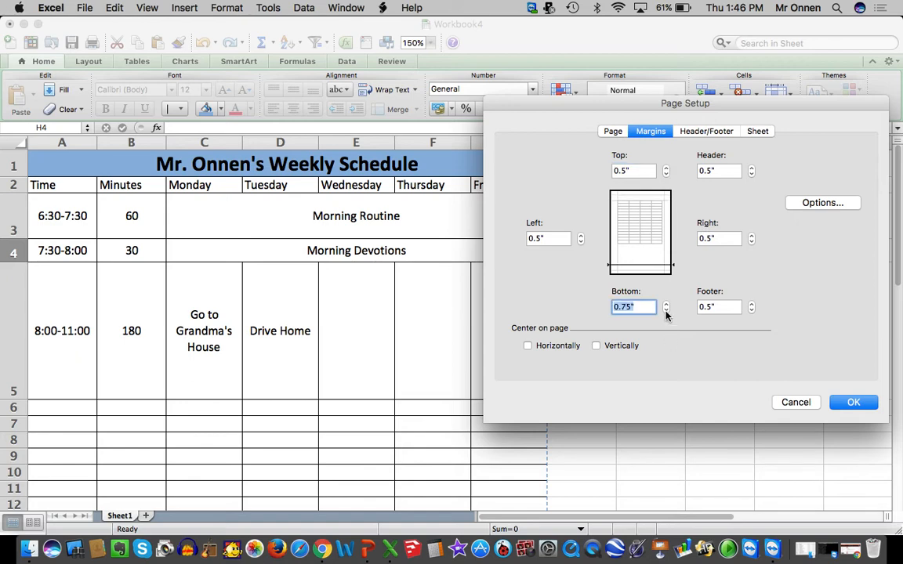
{"action": "left_click", "coordinate": [666, 312]}
{"action": "left_click", "coordinate": [854, 403]}
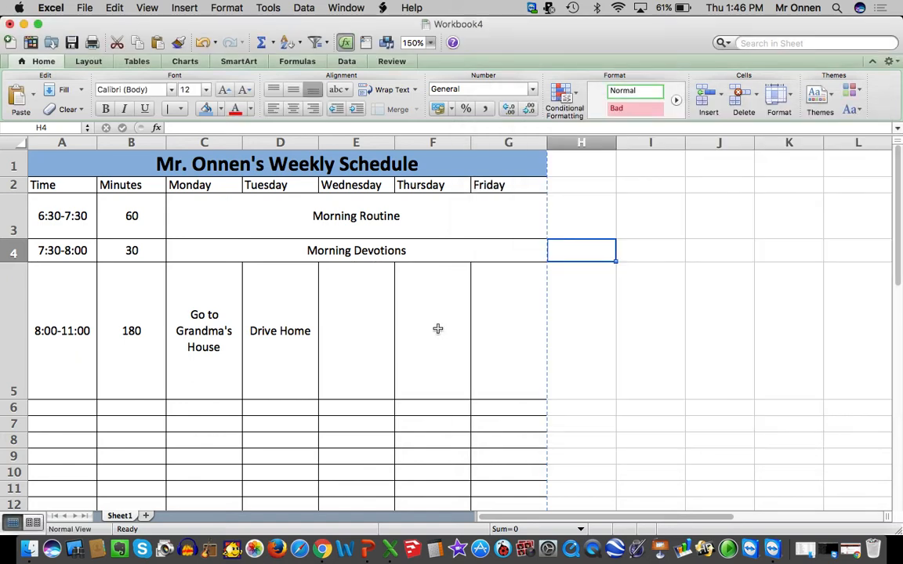
Check the print preview to see how the schedule fits within the new margins, without printing it
{"action": "left_click", "coordinate": [73, 6]}
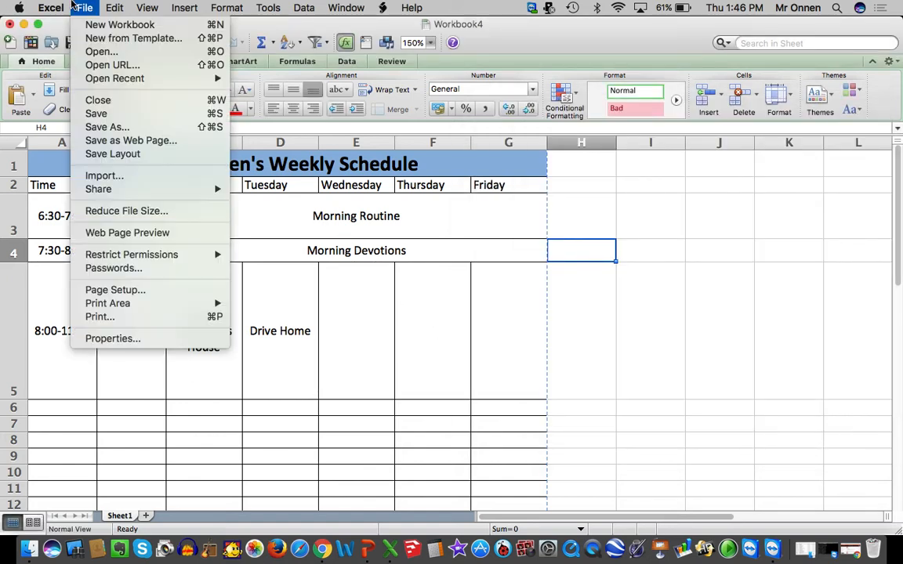
{"action": "left_click", "coordinate": [103, 316]}
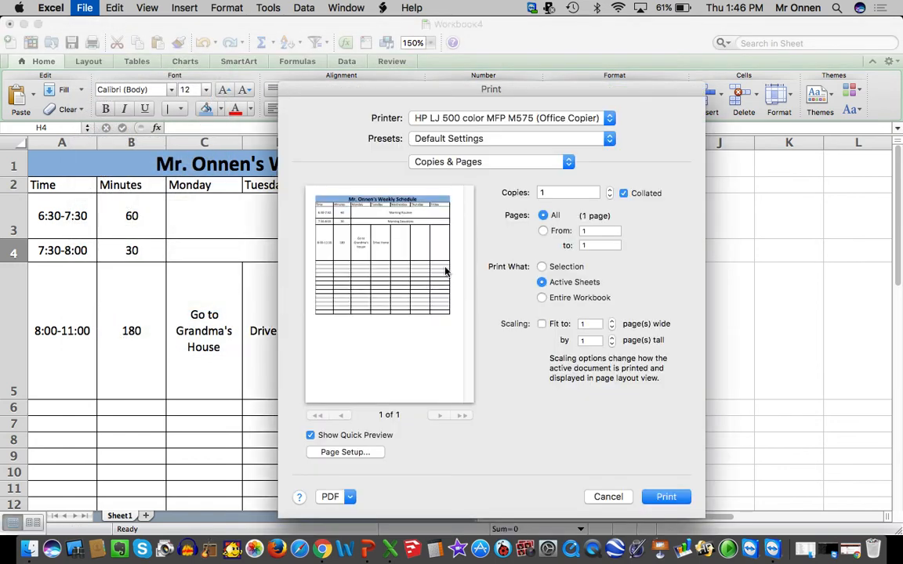
{"action": "left_click", "coordinate": [608, 497]}
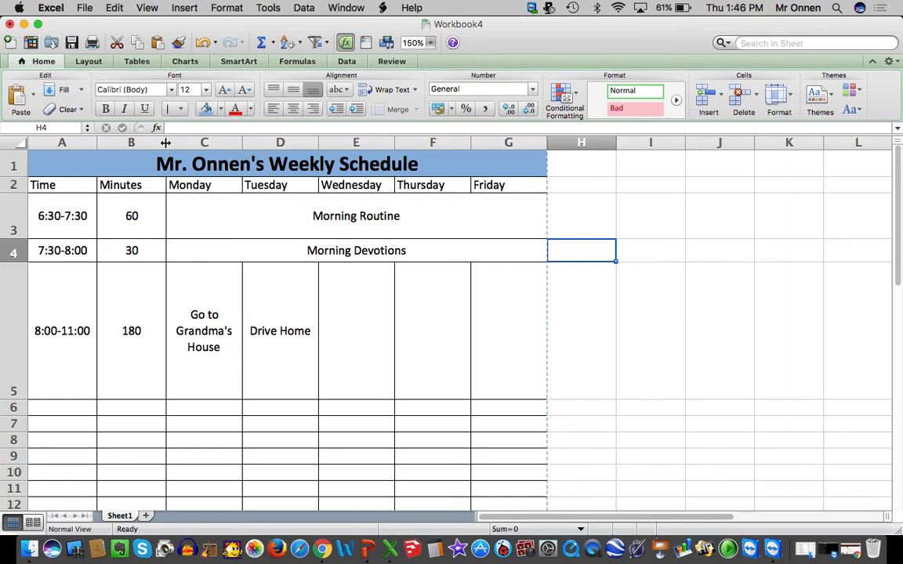
Widen the Time and Minutes columns, A and B, as far as the table still fits within the page break
{"action": "left_click_drag", "start_coordinate": [165, 142], "coordinate": [175, 142]}
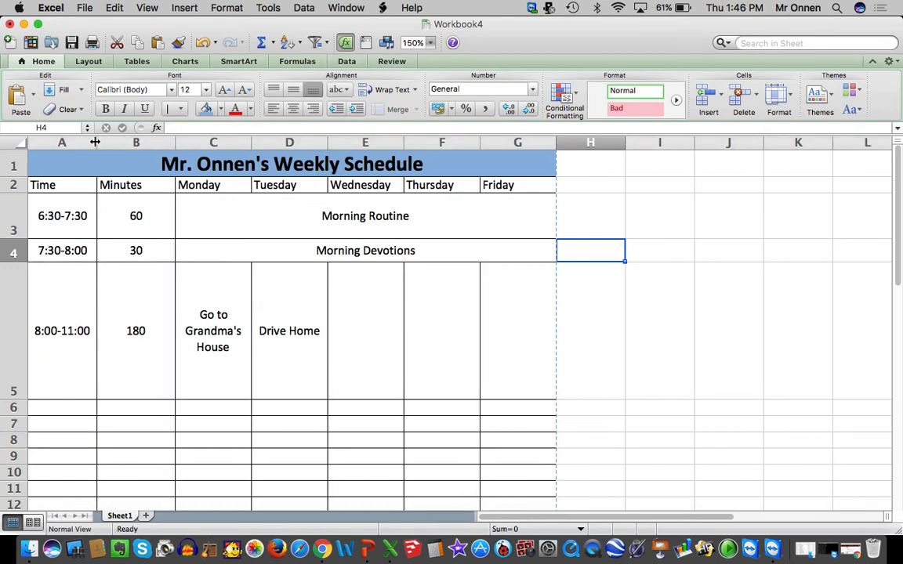
{"action": "left_click_drag", "start_coordinate": [95, 142], "coordinate": [103, 143]}
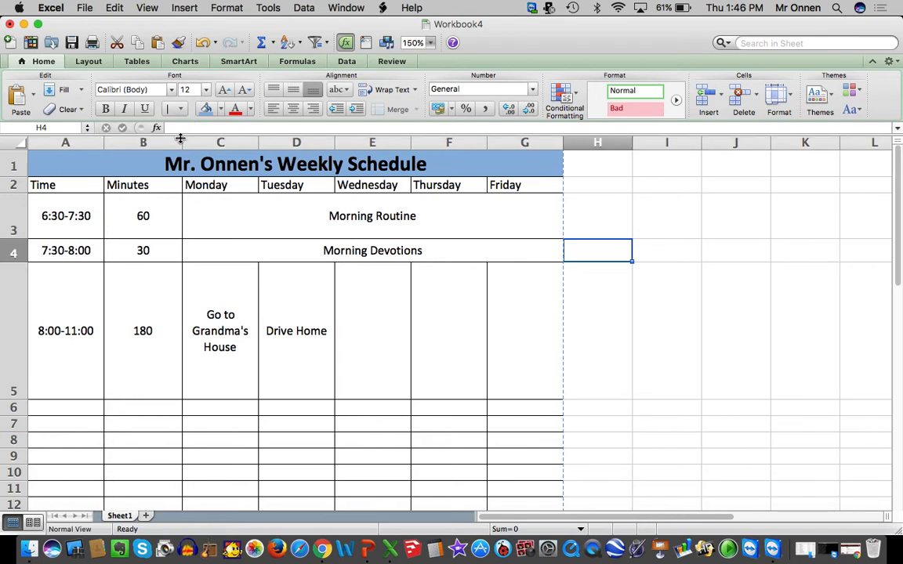
{"action": "left_click_drag", "start_coordinate": [180, 139], "coordinate": [218, 142]}
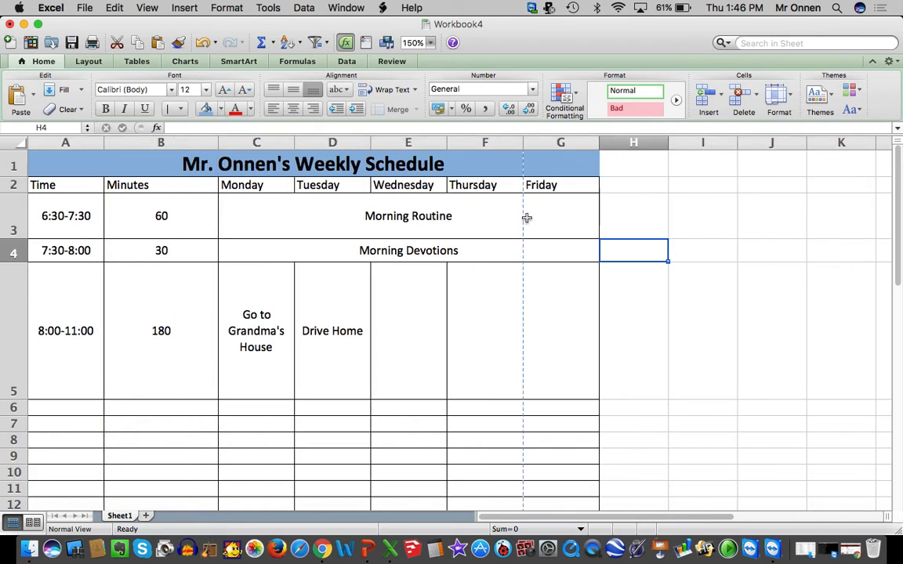
{"action": "left_click_drag", "start_coordinate": [527, 217], "coordinate": [528, 185]}
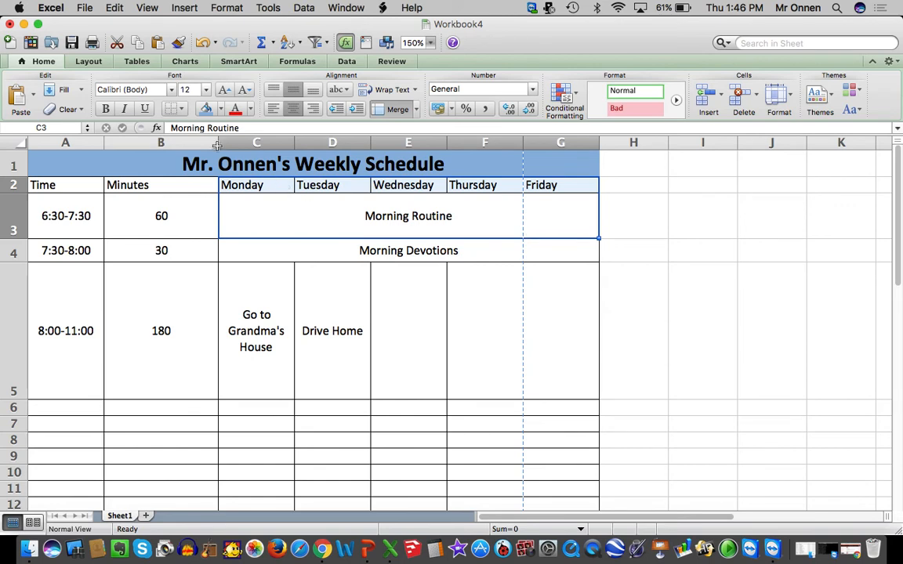
{"action": "mouse_move", "coordinate": [218, 142]}
{"action": "left_mouse_down"}
{"action": "mouse_move", "coordinate": [191, 143]}
{"action": "mouse_move", "coordinate": [209, 145]}
{"action": "left_mouse_up"}
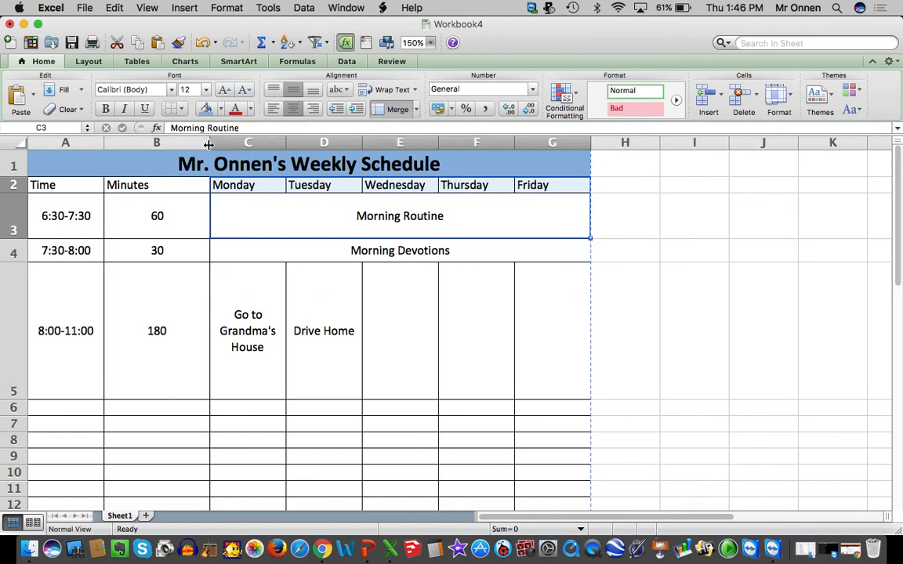
Center the Minutes heading in cell B2
{"action": "left_click", "coordinate": [176, 185]}
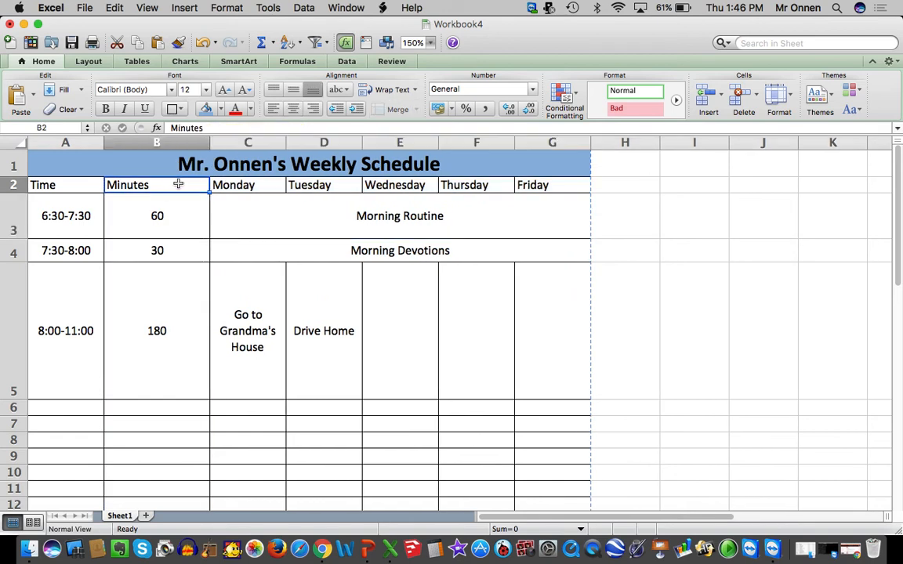
{"action": "left_click", "coordinate": [293, 110]}
{"action": "left_click", "coordinate": [73, 190]}
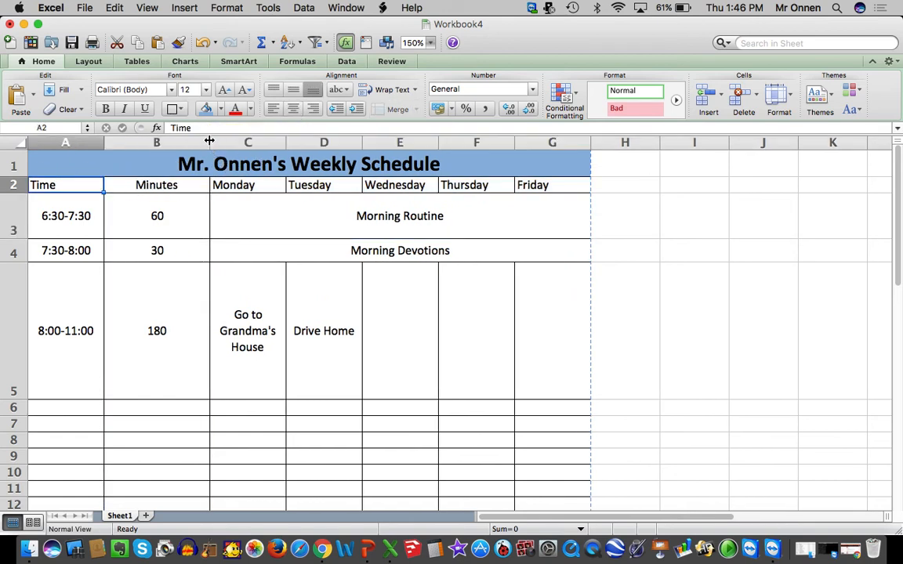
Set the Monday-to-Friday columns, C through G, to 1.1 inches wide and autofit the Minutes column to its contents
{"action": "left_click_drag", "start_coordinate": [210, 140], "coordinate": [522, 141]}
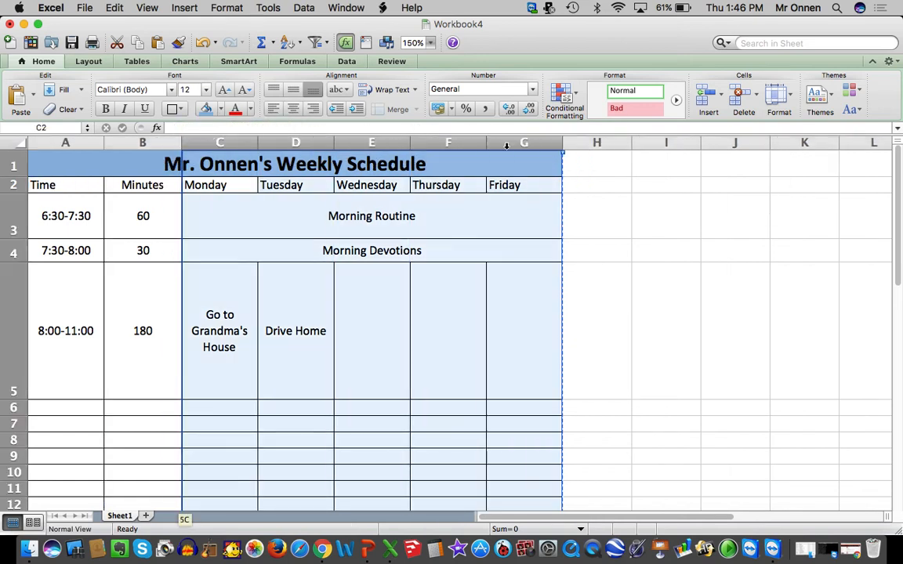
{"action": "left_click", "coordinate": [790, 97]}
{"action": "left_click", "coordinate": [792, 177]}
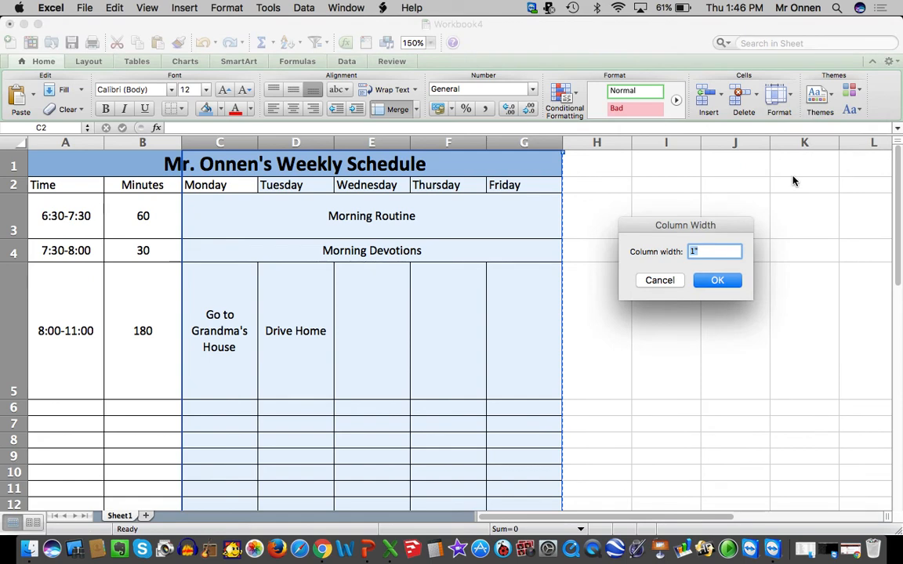
{"action": "type", "text": "1.1"}
{"action": "key", "text": "Return"}
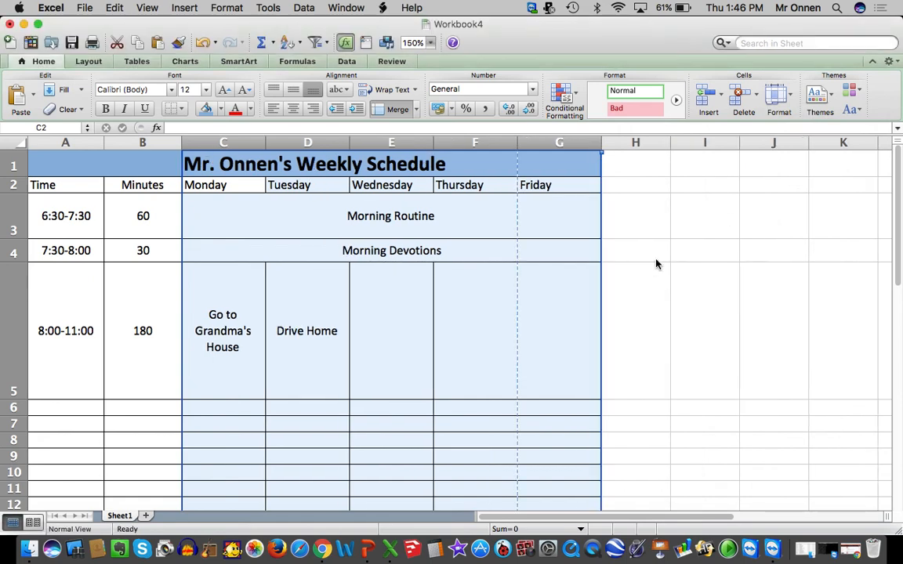
{"action": "double_click", "coordinate": [180, 142]}
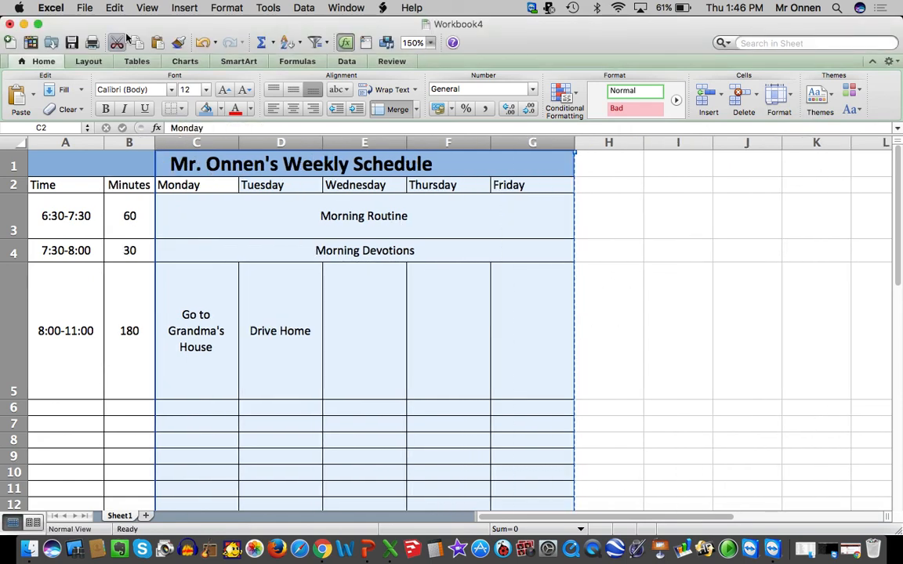
{"action": "left_click", "coordinate": [203, 302]}
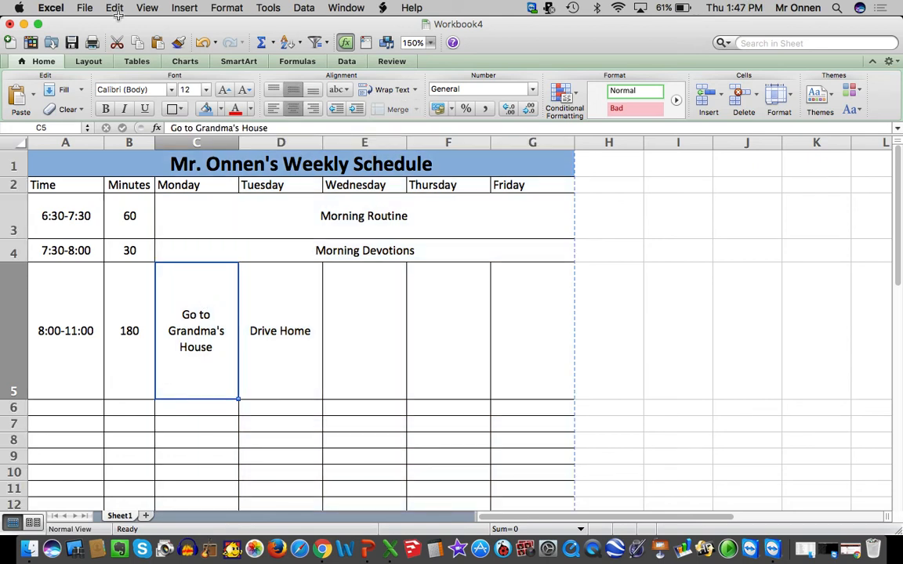
Review the filled time slots and activities in rows 3 to 5 and the empty rows below them
{"action": "left_click", "coordinate": [77, 223]}
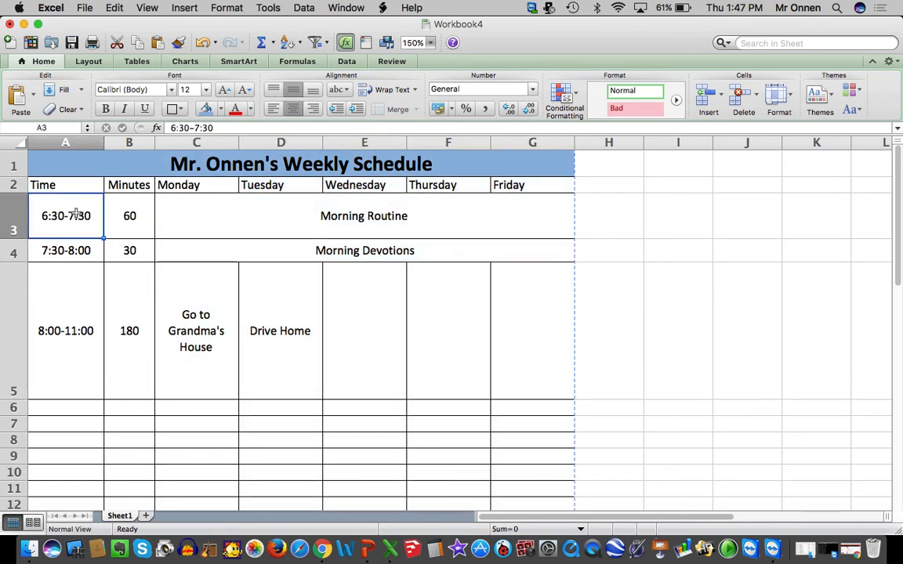
{"action": "left_click", "coordinate": [270, 227]}
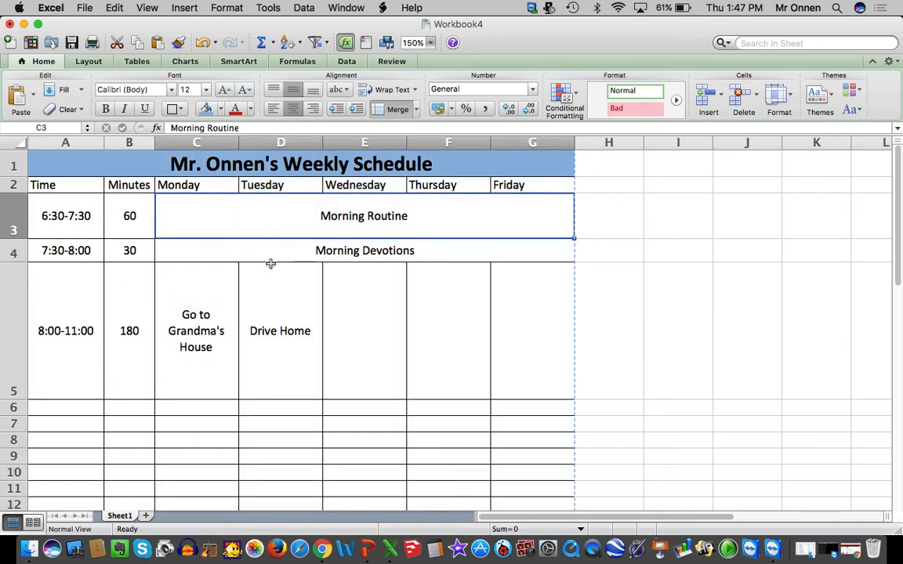
{"action": "left_click", "coordinate": [264, 254]}
{"action": "left_click", "coordinate": [206, 330]}
{"action": "scroll", "coordinate": [216, 337], "scroll_direction": "down", "scroll_amount": 3}
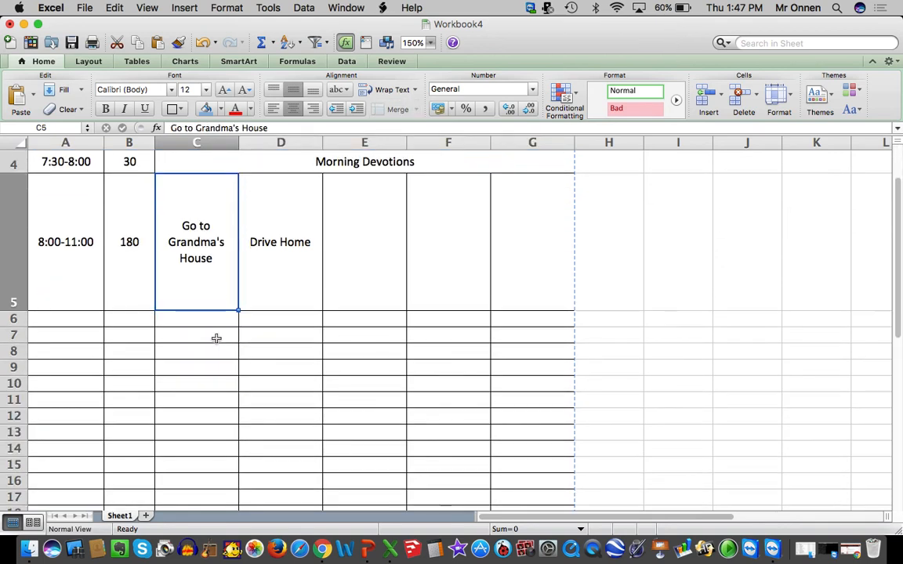
{"action": "left_click", "coordinate": [65, 320]}
{"action": "left_click_drag", "start_coordinate": [65, 319], "coordinate": [232, 323]}
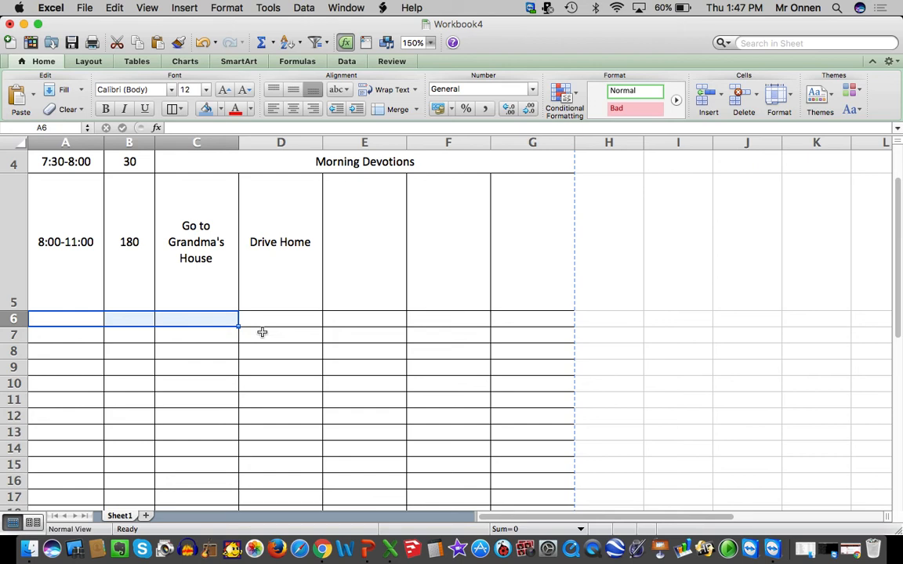
{"action": "left_click", "coordinate": [196, 335]}
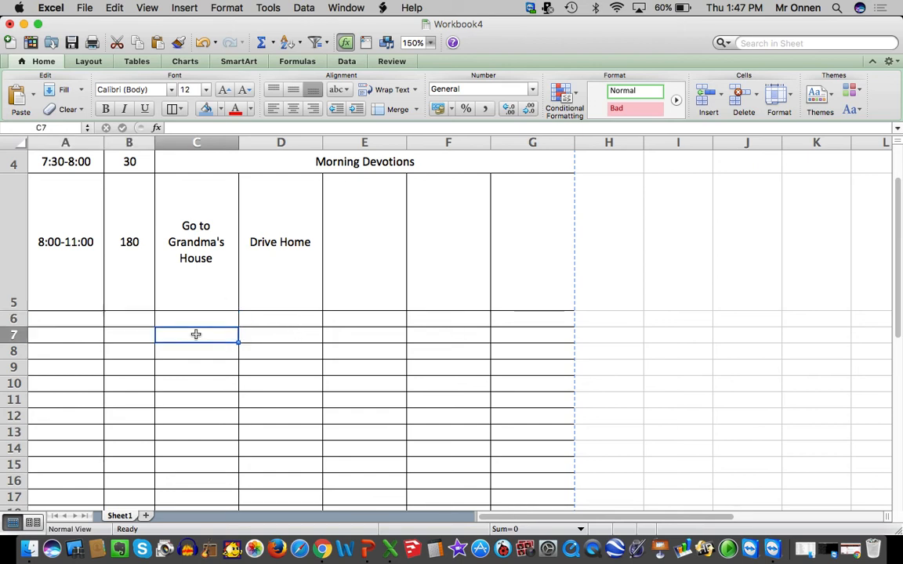
{"action": "left_click", "coordinate": [127, 249]}
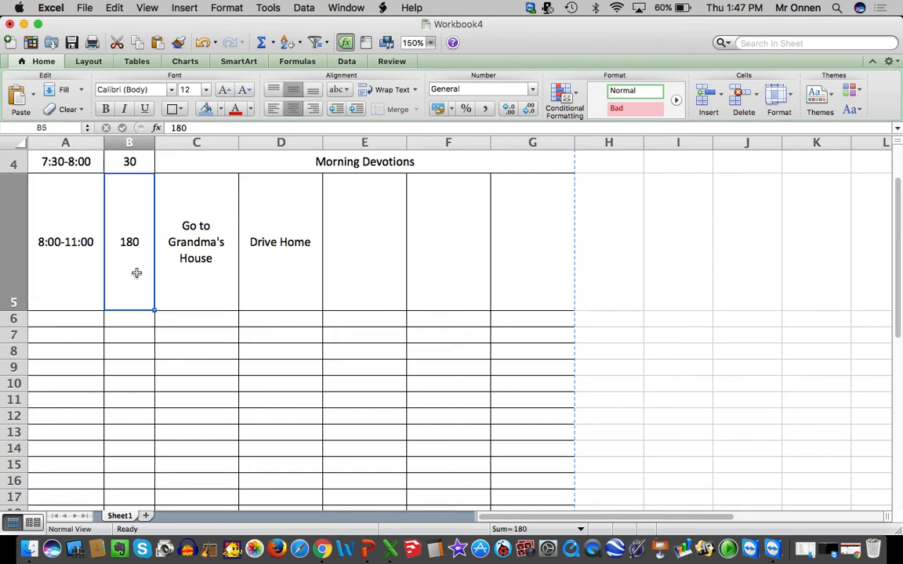
{"action": "left_click", "coordinate": [270, 254]}
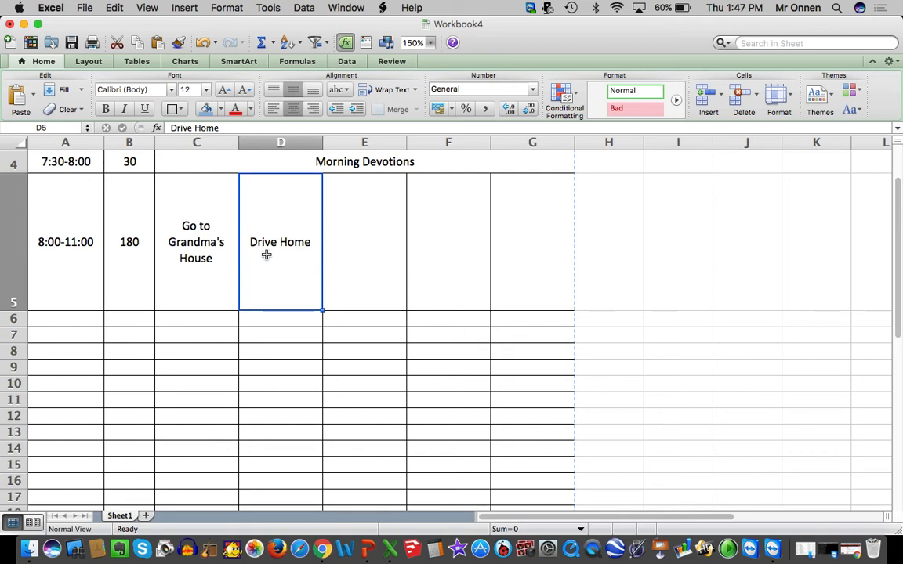
Add the 11:00-12:00 time slot in A6 with a centered duration of 60 minutes in B6
{"action": "left_click", "coordinate": [121, 318]}
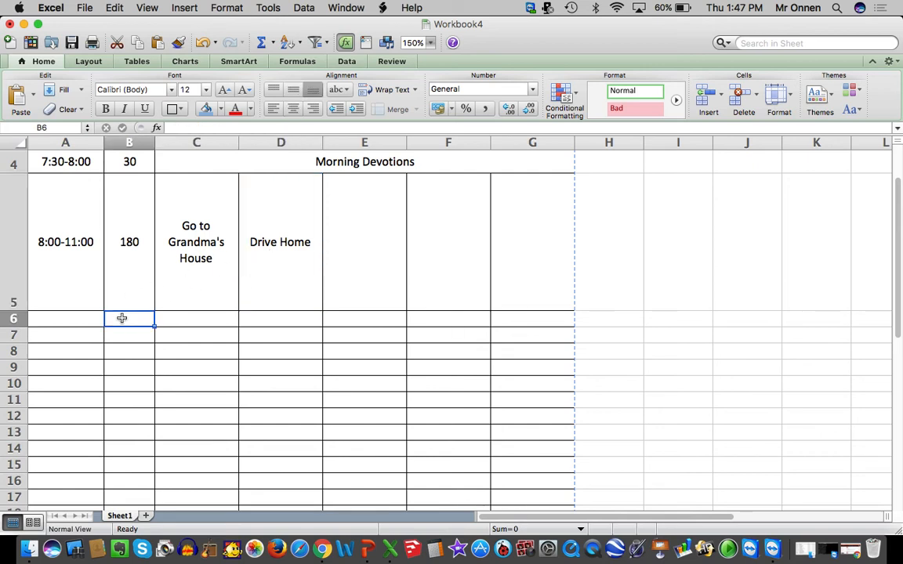
{"action": "type", "text": "60"}
{"action": "key", "text": "Return"}
{"action": "left_click", "coordinate": [133, 315]}
{"action": "left_click", "coordinate": [295, 106]}
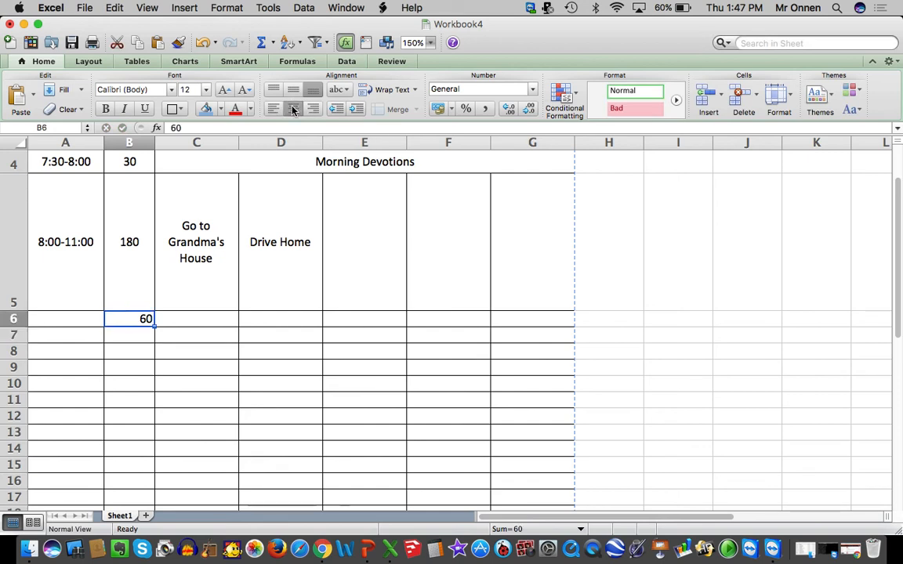
{"action": "left_click", "coordinate": [70, 315]}
{"action": "type", "text": "11:00-"}
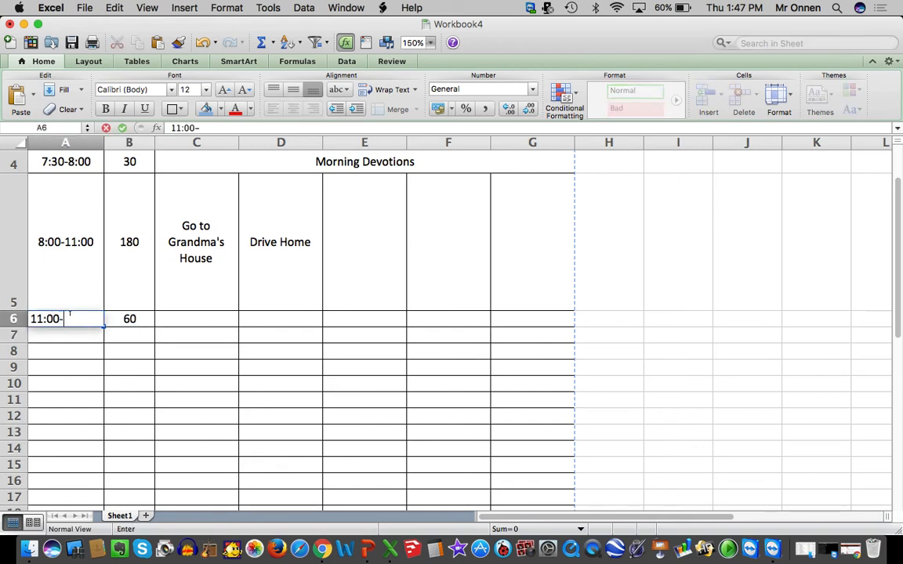
{"action": "type", "text": "12:00"}
{"action": "key", "text": "Return"}
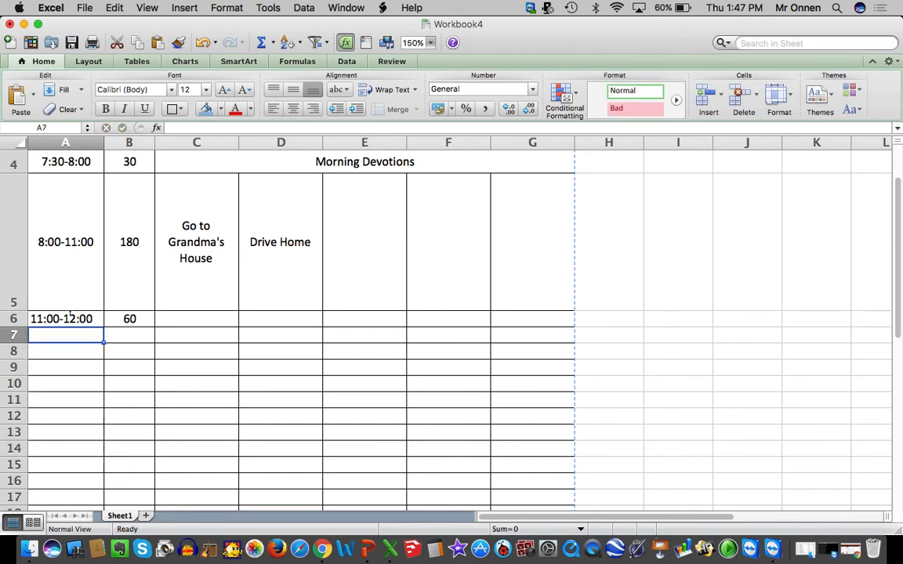
Set the height of the 11:00-12:00 row, row 6, to 0.6 inches
{"action": "left_click", "coordinate": [133, 319]}
{"action": "left_click", "coordinate": [776, 94]}
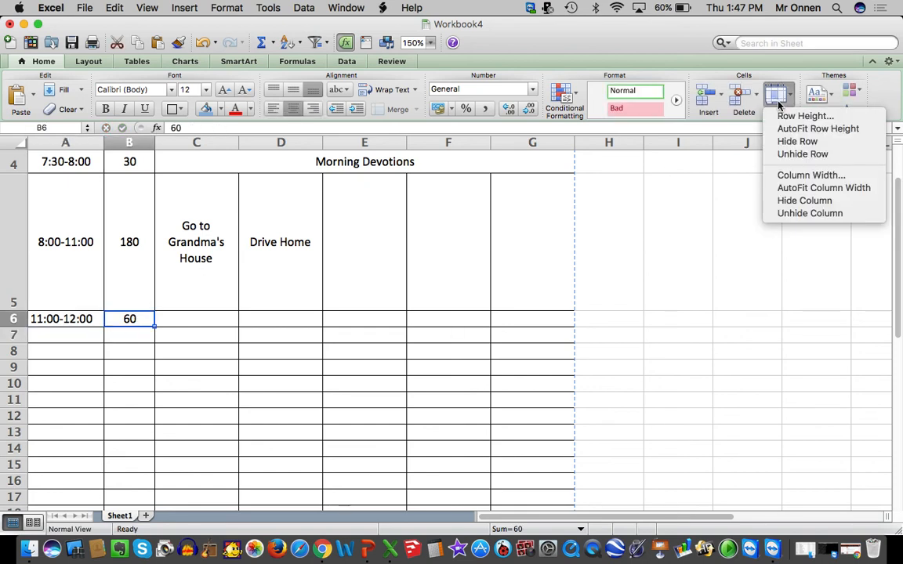
{"action": "left_click", "coordinate": [786, 120]}
{"action": "type", "text": ".6"}
{"action": "key", "text": "Return"}
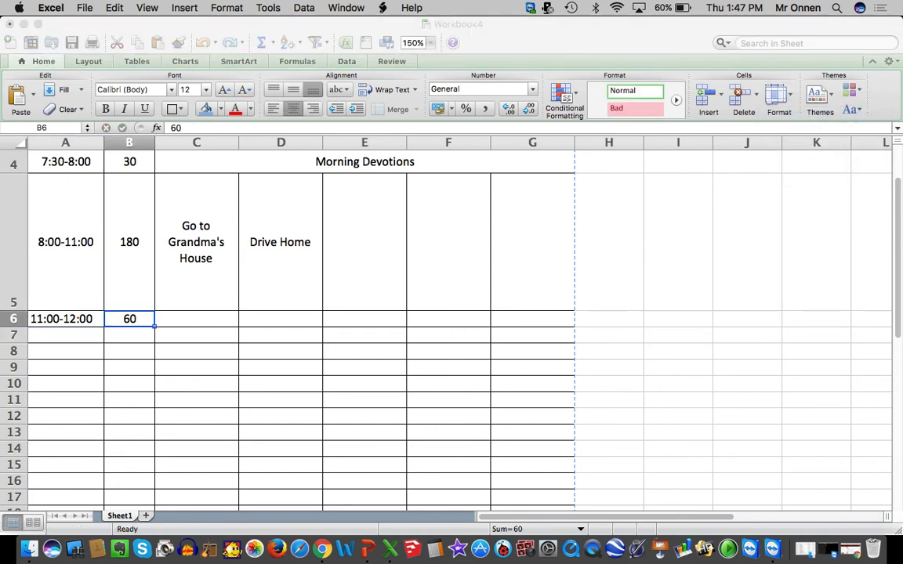
{"action": "left_click", "coordinate": [379, 365]}
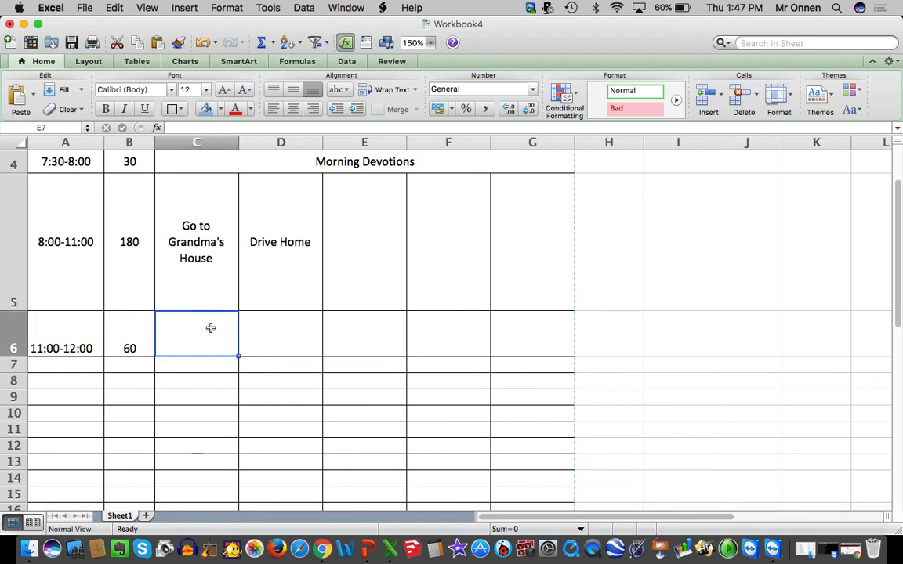
Merge cells C5 and C6 so Monday's Go to Grandma's House activity spans 8:00 to 12:00
{"action": "left_click_drag", "start_coordinate": [209, 327], "coordinate": [202, 266]}
{"action": "left_click", "coordinate": [268, 271]}
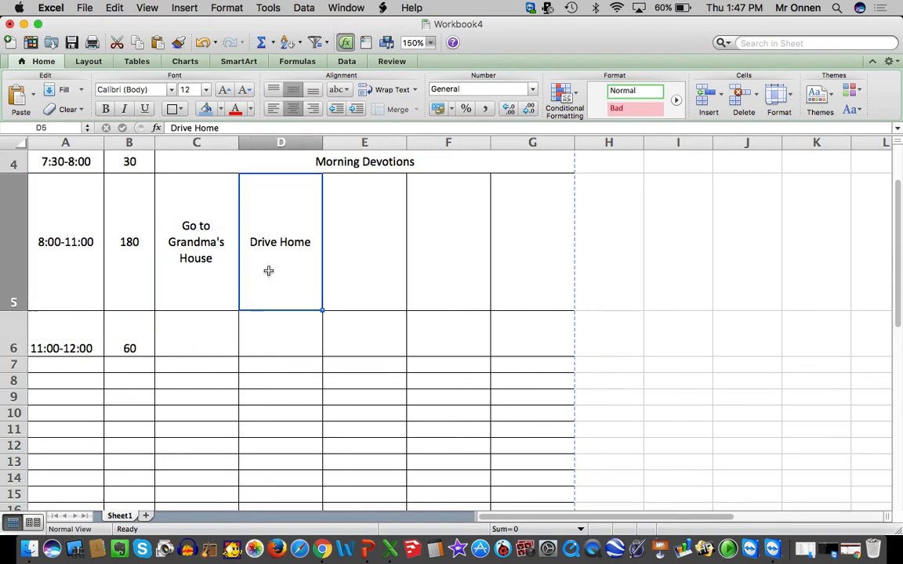
{"action": "left_click_drag", "start_coordinate": [192, 335], "coordinate": [187, 260]}
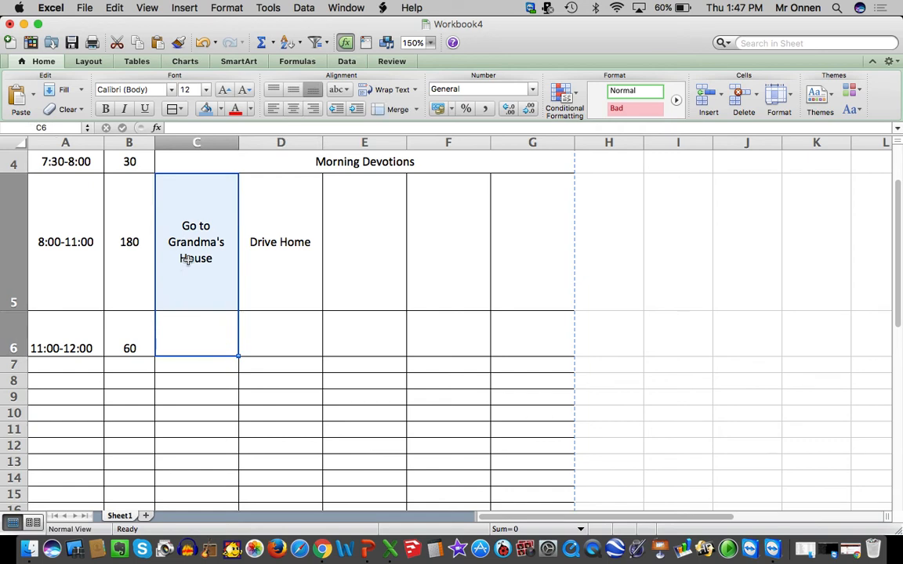
{"action": "right_click", "coordinate": [188, 263]}
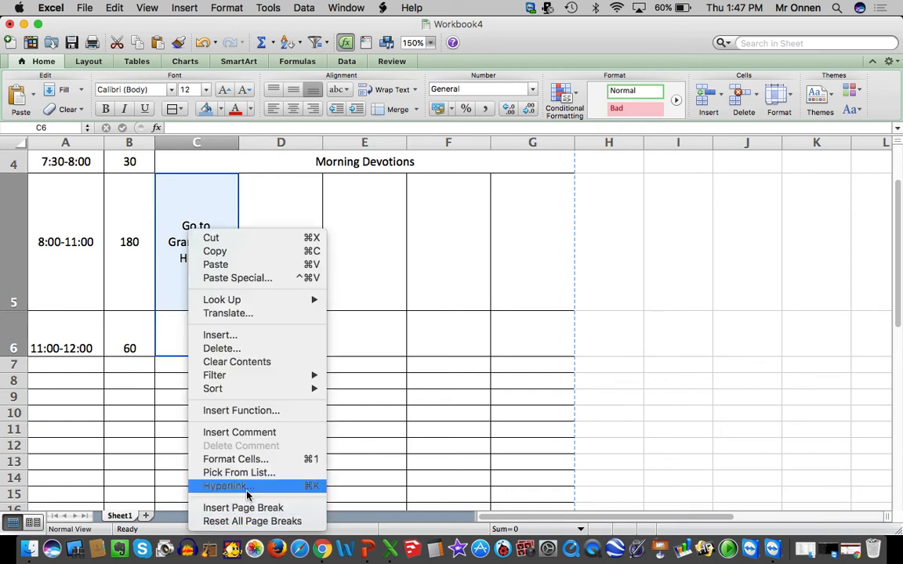
{"action": "left_click", "coordinate": [242, 458]}
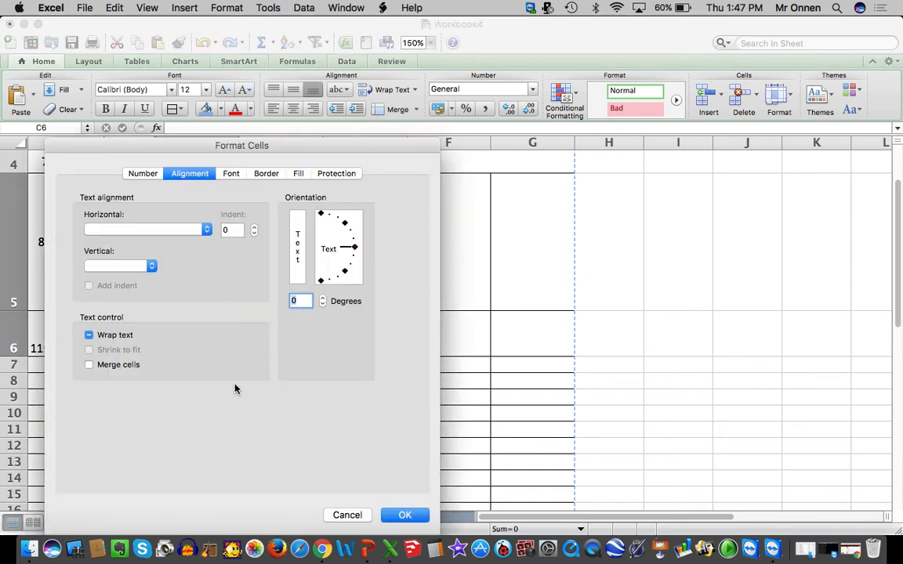
{"action": "left_click", "coordinate": [405, 516]}
{"action": "left_click", "coordinate": [312, 397]}
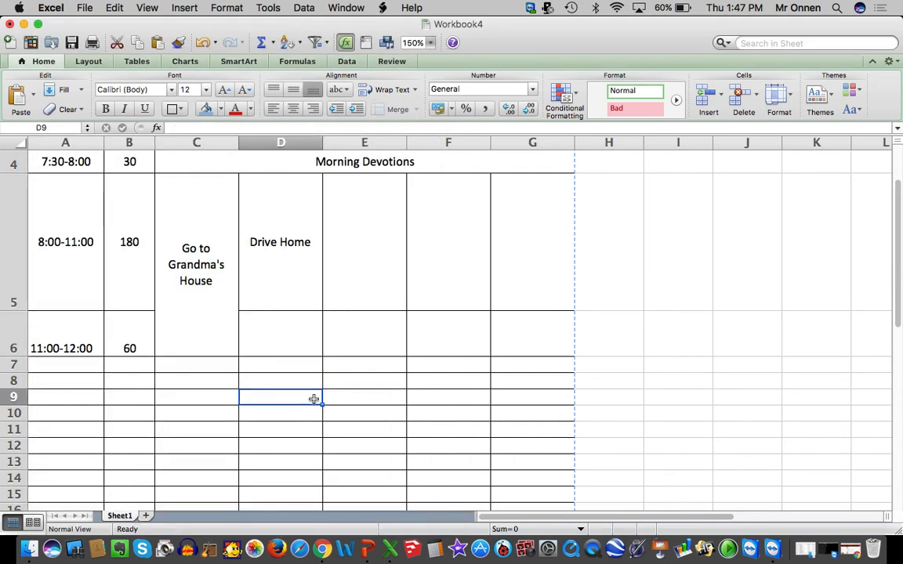
{"action": "left_click", "coordinate": [190, 332]}
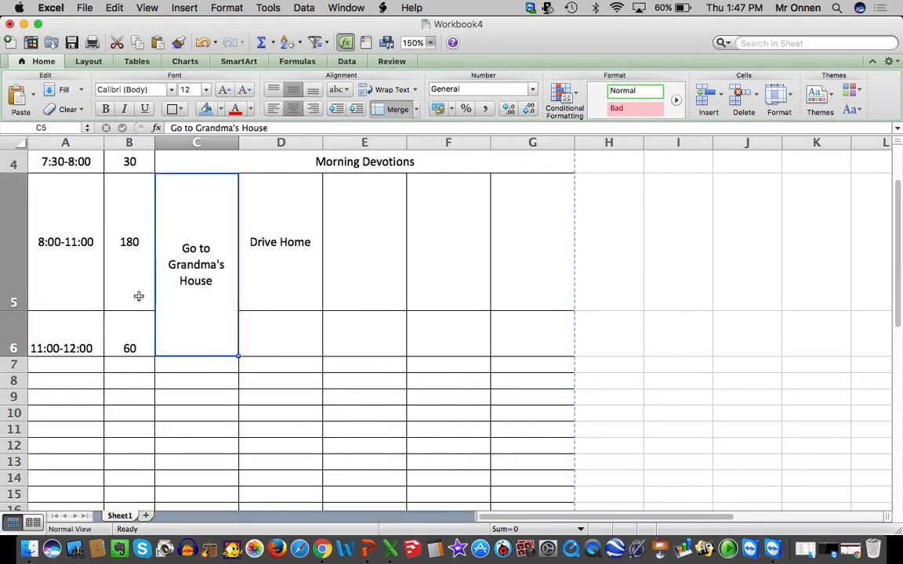
Center the 11:00-12:00 time slot and its minutes in A6:B6 vertically
{"action": "left_click_drag", "start_coordinate": [86, 333], "coordinate": [117, 335]}
{"action": "right_click", "coordinate": [115, 337]}
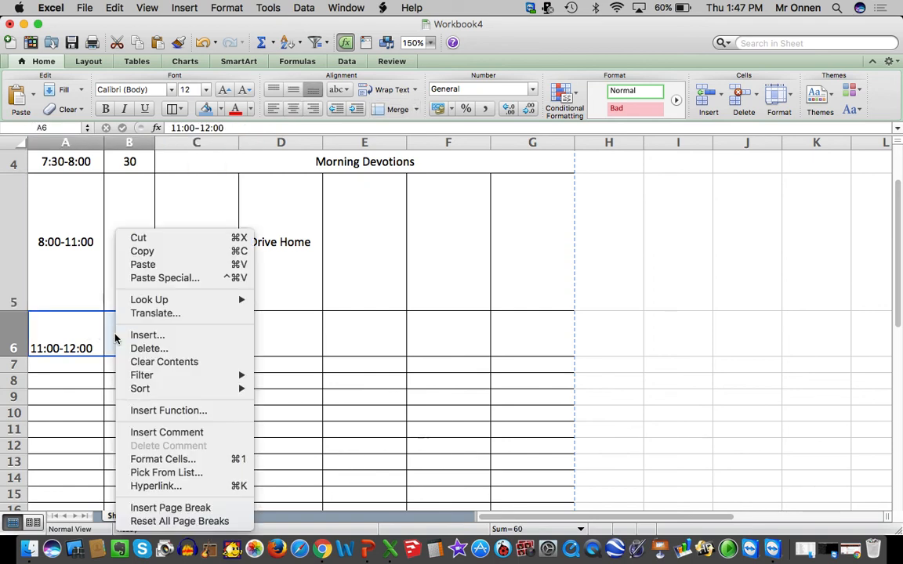
{"action": "left_click", "coordinate": [164, 460]}
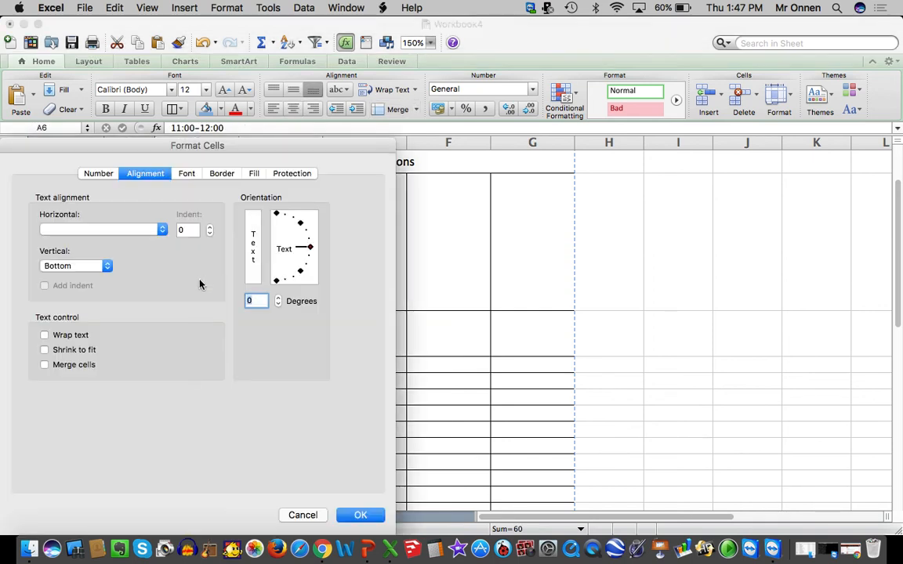
{"action": "left_click", "coordinate": [91, 266]}
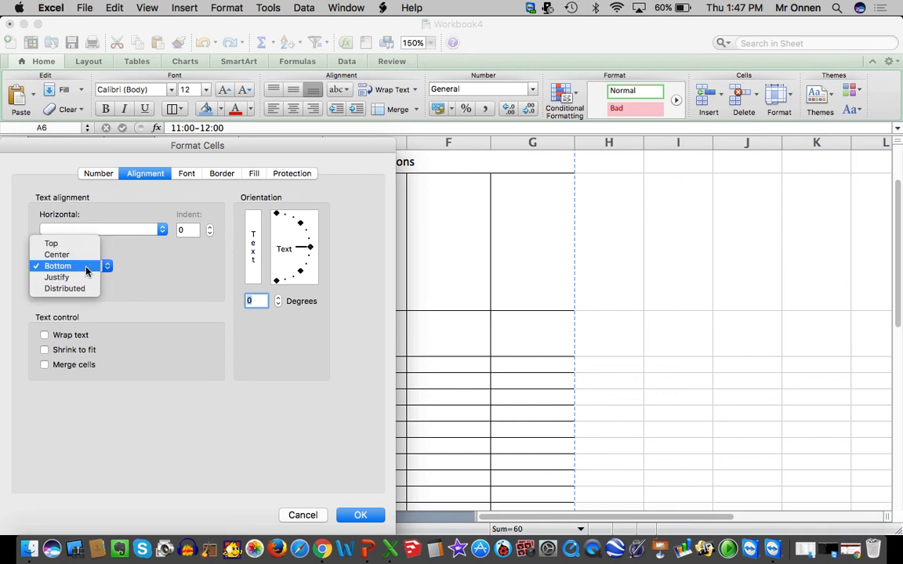
{"action": "left_click", "coordinate": [77, 254]}
{"action": "key", "text": "Return"}
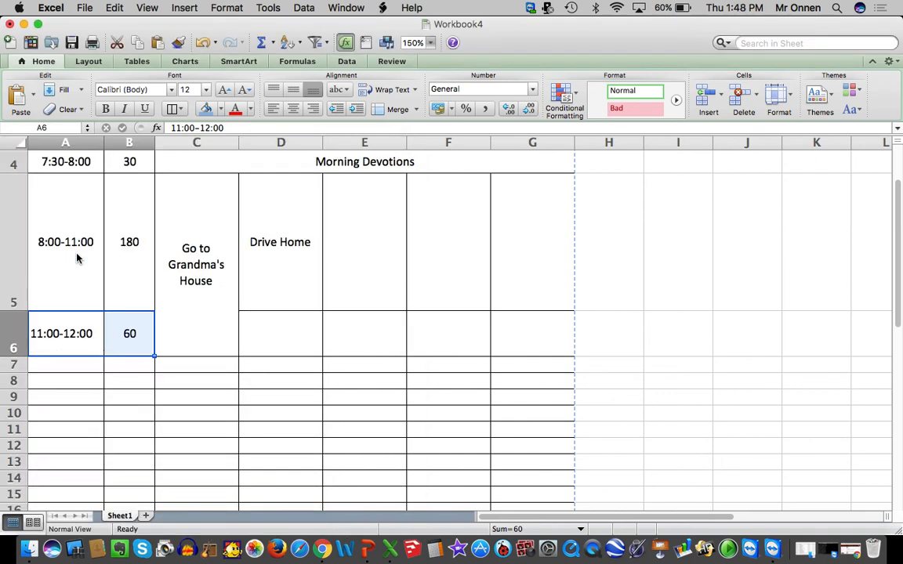
Enter Watch TV as Tuesday's 11:00-12:00 activity in D6 and center it horizontally
{"action": "left_click", "coordinate": [276, 326]}
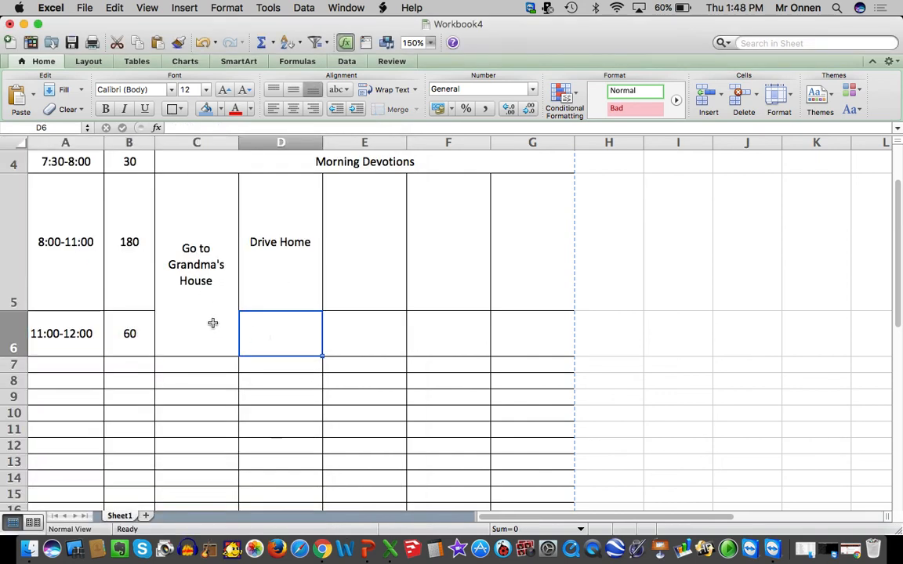
{"action": "type", "text": "Watch TV"}
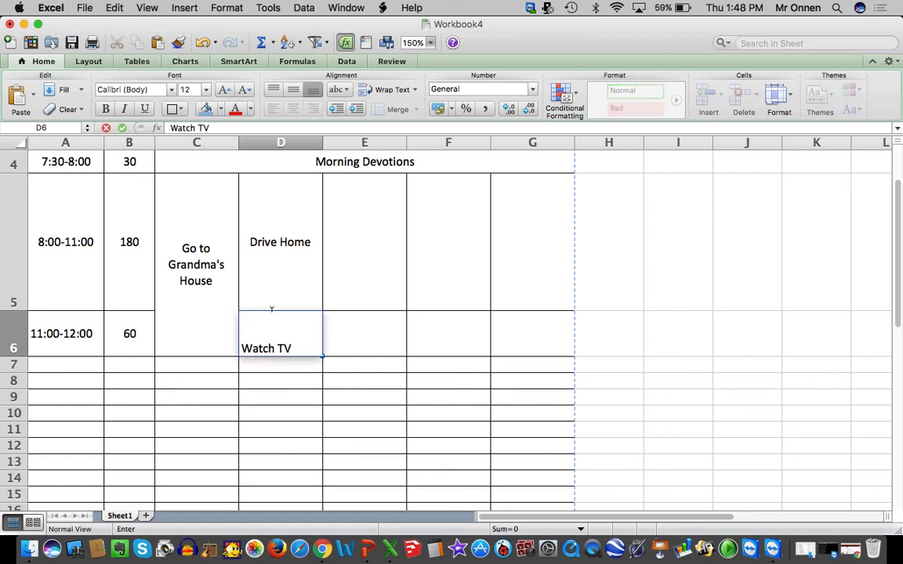
{"action": "left_click", "coordinate": [431, 336]}
{"action": "left_click", "coordinate": [301, 337]}
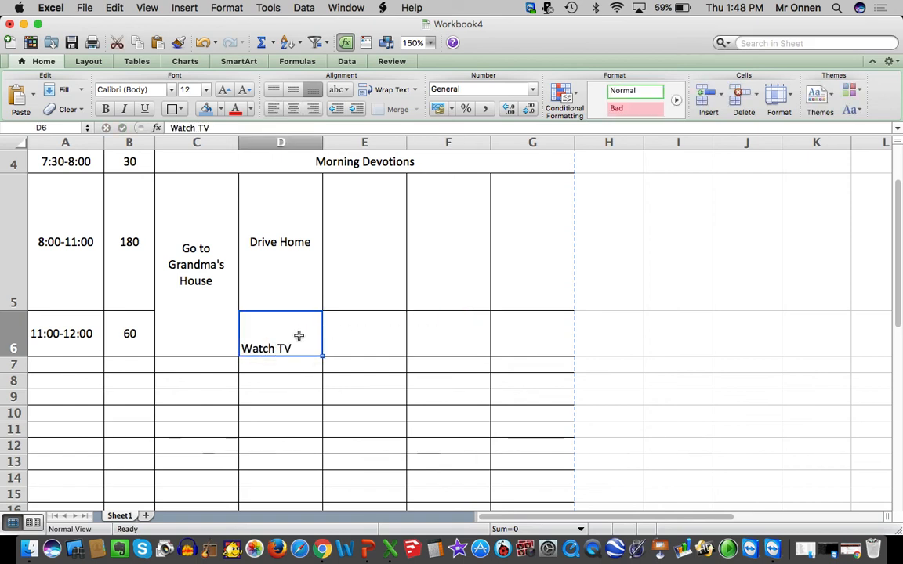
{"action": "left_click", "coordinate": [291, 110]}
{"action": "left_click", "coordinate": [364, 313]}
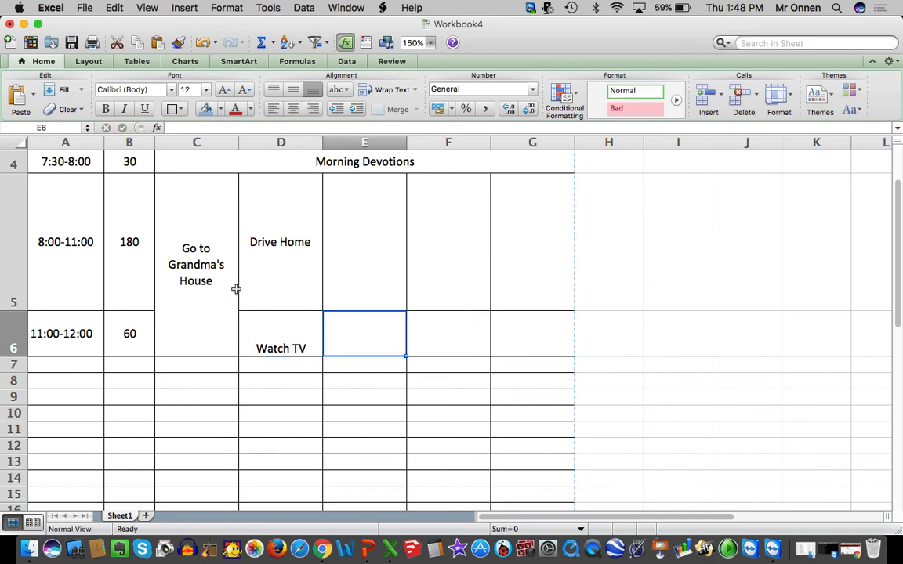
{"action": "left_click", "coordinate": [188, 251]}
{"action": "left_click", "coordinate": [284, 268]}
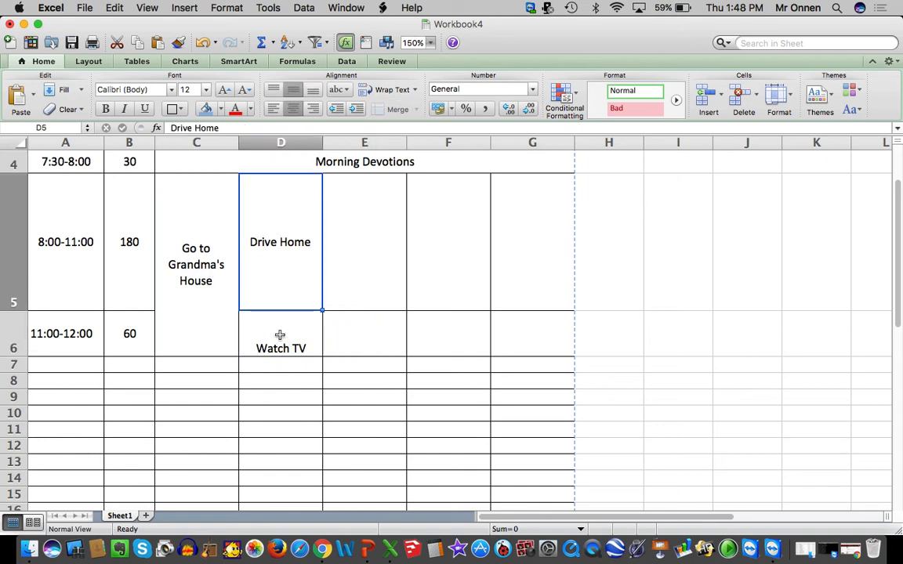
{"action": "left_click", "coordinate": [185, 282]}
{"action": "left_click", "coordinate": [317, 254]}
{"action": "left_click", "coordinate": [293, 341]}
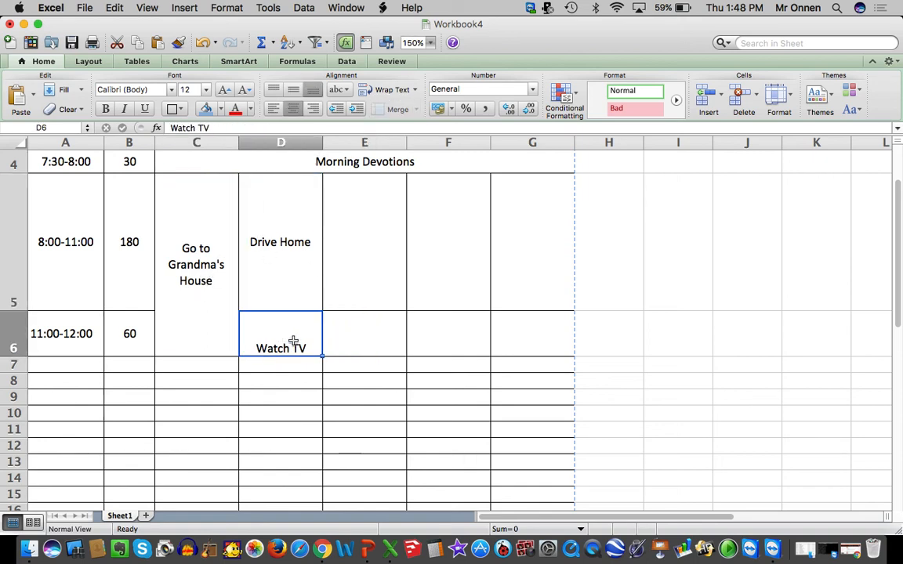
Left-align the text of the whole schedule, cells A1 to G18
{"action": "scroll", "coordinate": [471, 363], "scroll_direction": "down", "scroll_amount": 3}
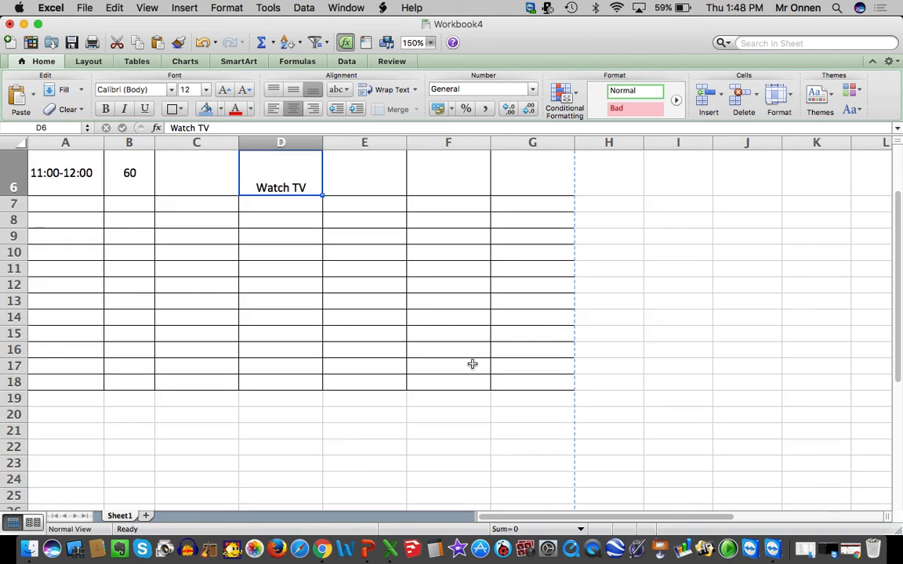
{"action": "left_click", "coordinate": [527, 371]}
{"action": "left_click_drag", "start_coordinate": [526, 383], "coordinate": [67, 62]}
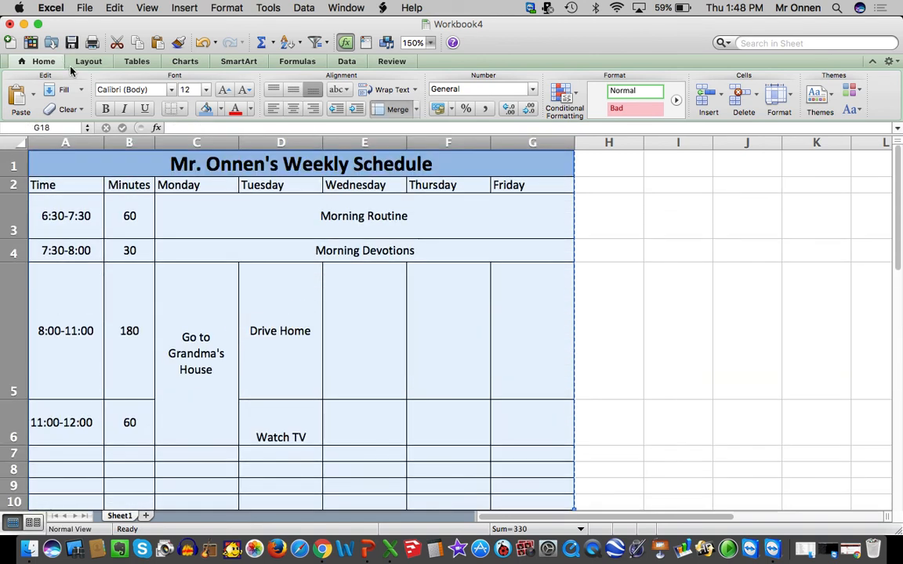
{"action": "left_click", "coordinate": [274, 110]}
Set the vertical text alignment of the whole schedule, A1:G18, to Center
{"action": "right_click", "coordinate": [244, 290]}
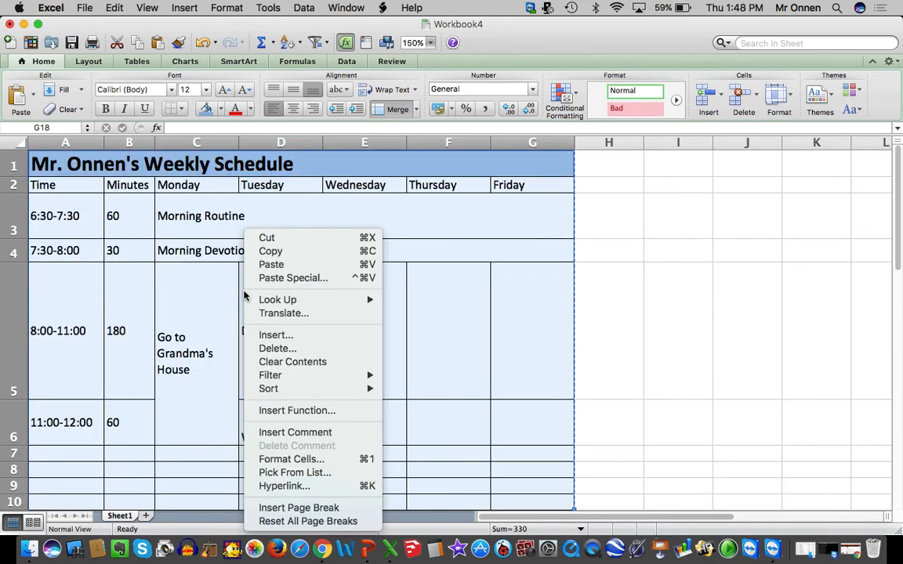
{"action": "left_click", "coordinate": [297, 463]}
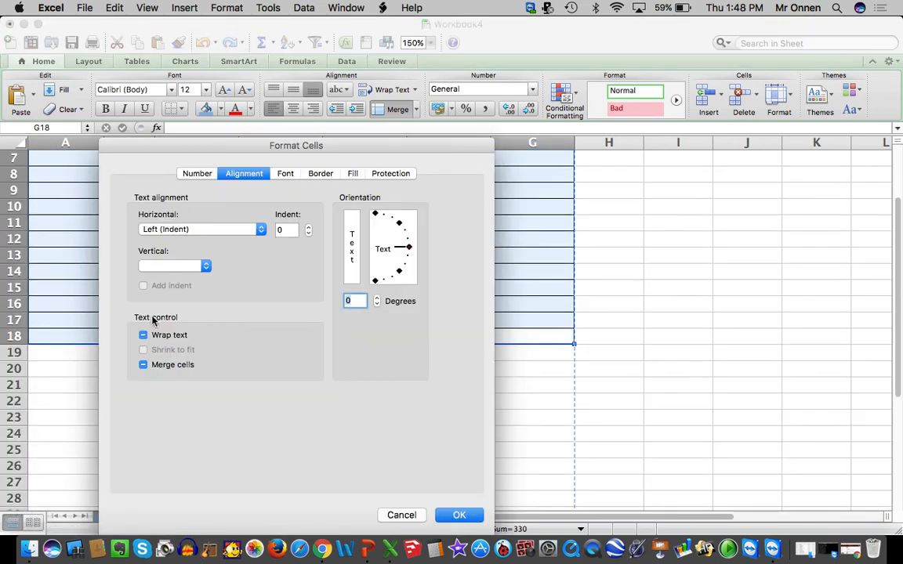
{"action": "left_click", "coordinate": [160, 266]}
{"action": "left_click", "coordinate": [162, 276]}
{"action": "left_click", "coordinate": [462, 515]}
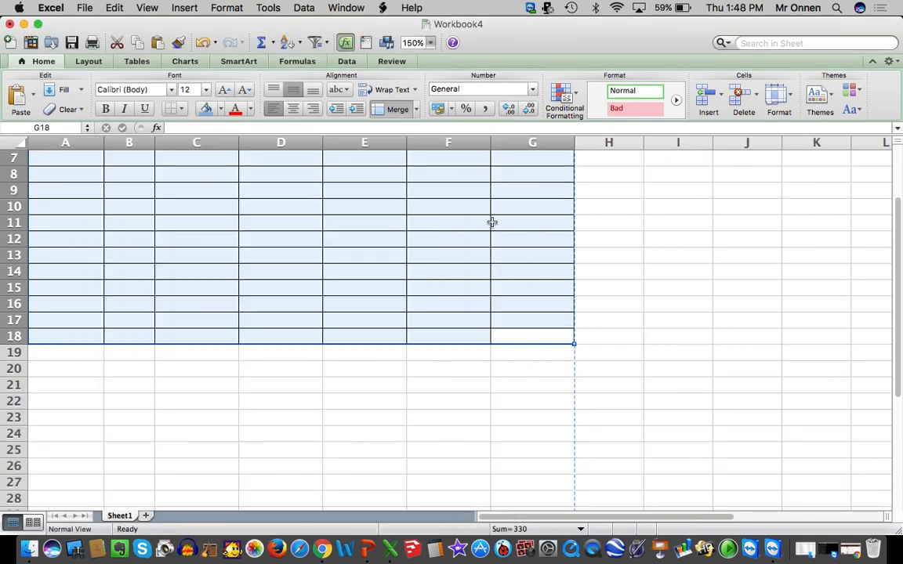
{"action": "left_click", "coordinate": [381, 369]}
{"action": "scroll", "coordinate": [380, 370], "scroll_direction": "up", "scroll_amount": 5}
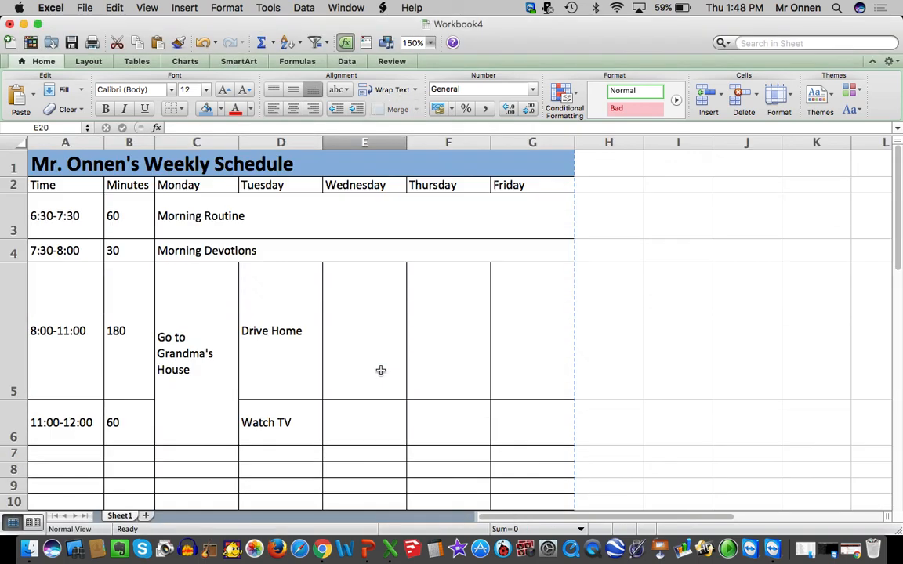
Save the workbook to the Desktop as Your Name Schedule in Excel Workbook (.xlsx) format
{"action": "left_click", "coordinate": [81, 7]}
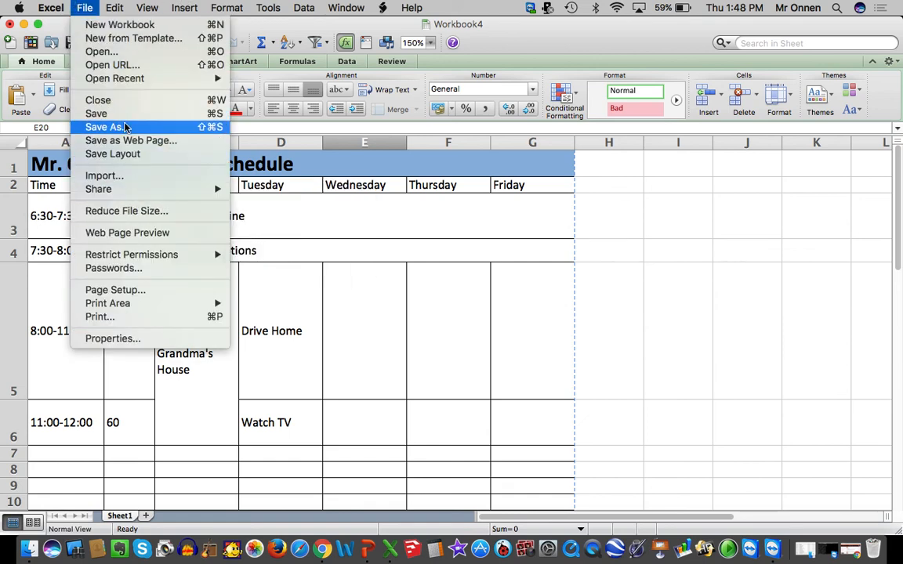
{"action": "left_click", "coordinate": [126, 127]}
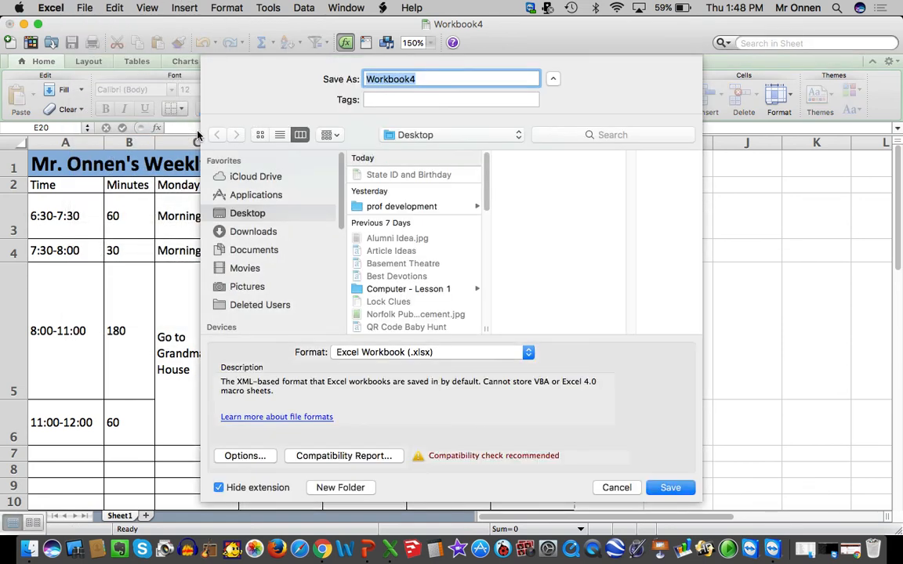
{"action": "type", "text": "Your Name Schedule"}
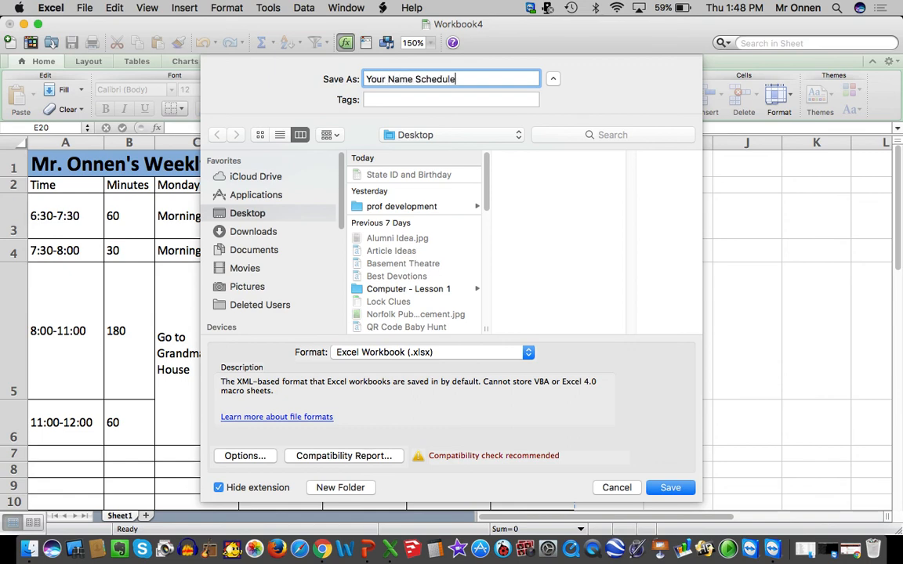
{"action": "key", "text": "Return"}
{"action": "scroll", "coordinate": [338, 200], "scroll_direction": "down", "scroll_amount": 5}
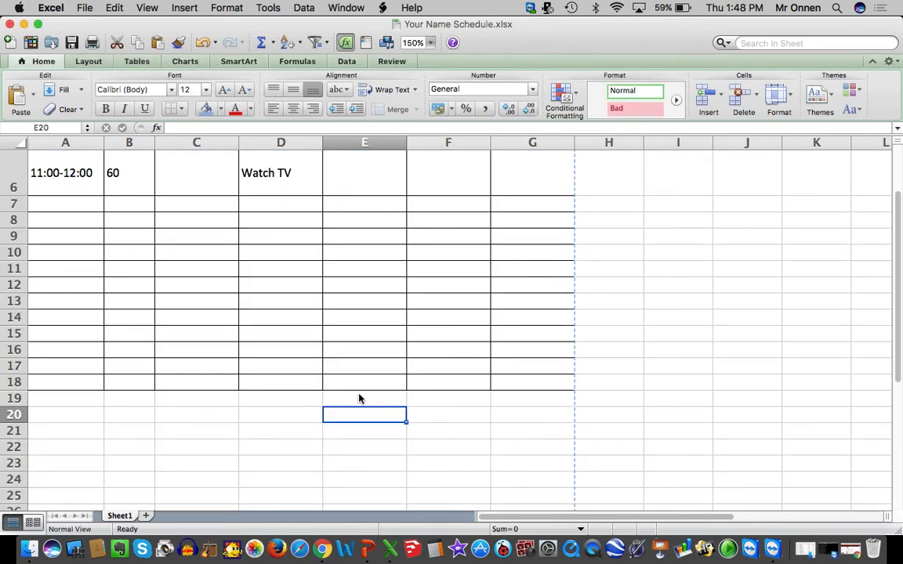